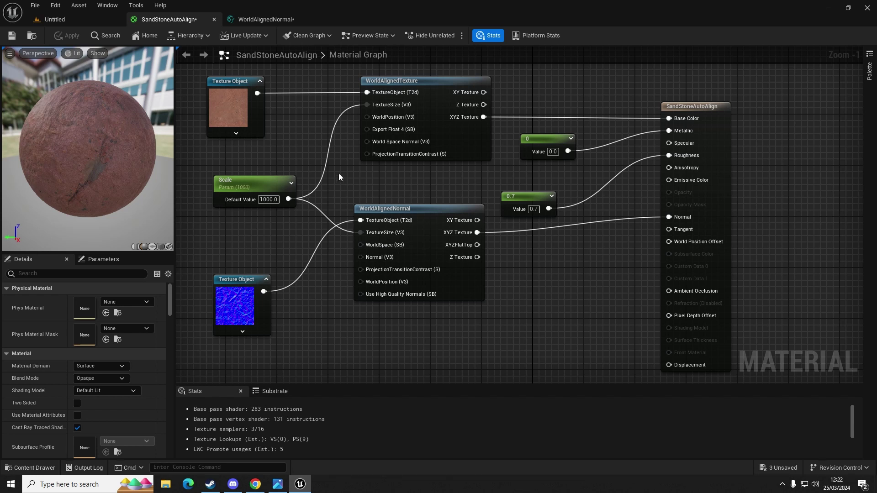
# - Open the WorldAlignedNormal material function from its node in the SandStoneAutoAlign graph
pyautogui.moveTo(342, 177); pyautogui.dragTo(360, 161, button='right')
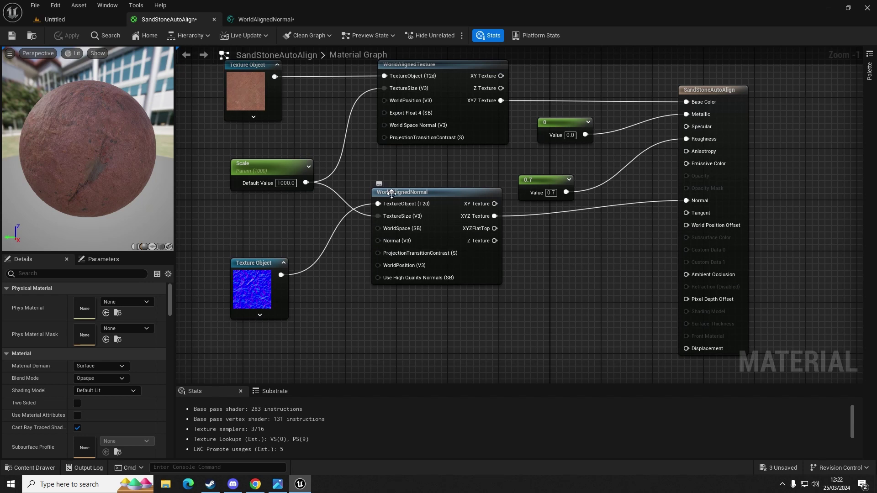
pyautogui.click(436, 228)
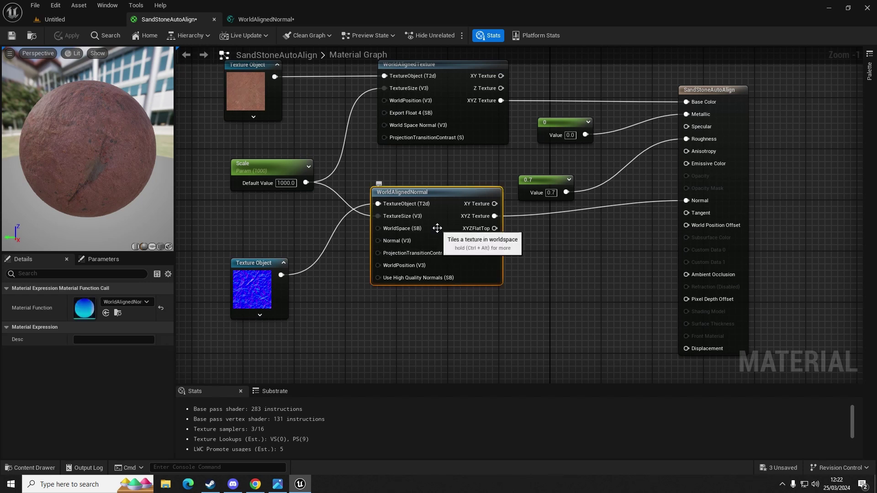
pyautogui.doubleClick(437, 228)
# - Find the WorldAlignedNormals_HighQuality node inside the WorldAlignedNormal graph and open its function
pyautogui.scroll(1, 360, 230)
pyautogui.moveTo(449, 270); pyautogui.dragTo(619, 281, button='right')
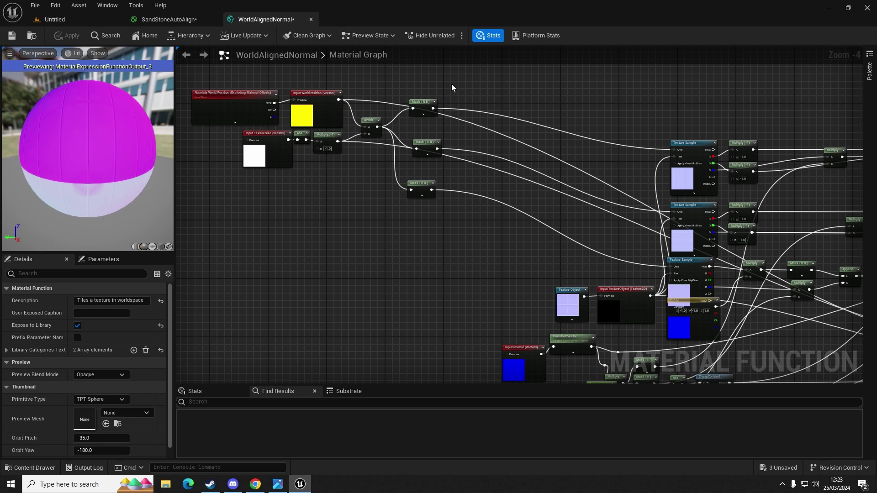
pyautogui.moveTo(520, 235); pyautogui.dragTo(520, 235)
pyautogui.moveTo(458, 80); pyautogui.dragTo(504, 234)
pyautogui.moveTo(204, 229); pyautogui.dragTo(438, 265)
pyautogui.moveTo(439, 265); pyautogui.dragTo(218, 148, button='right')
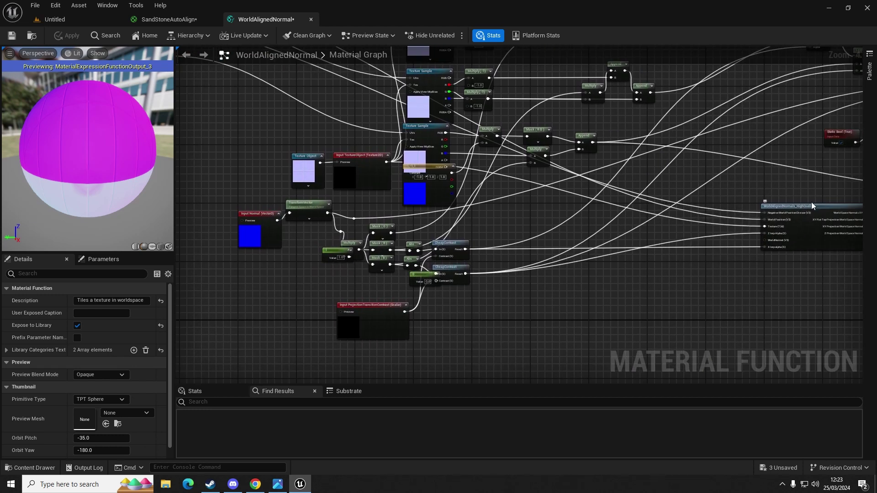
pyautogui.moveTo(264, 158); pyautogui.dragTo(462, 274, button='right')
pyautogui.moveTo(715, 343); pyautogui.dragTo(442, 186, button='right')
pyautogui.moveTo(694, 238); pyautogui.dragTo(392, 271, button='right')
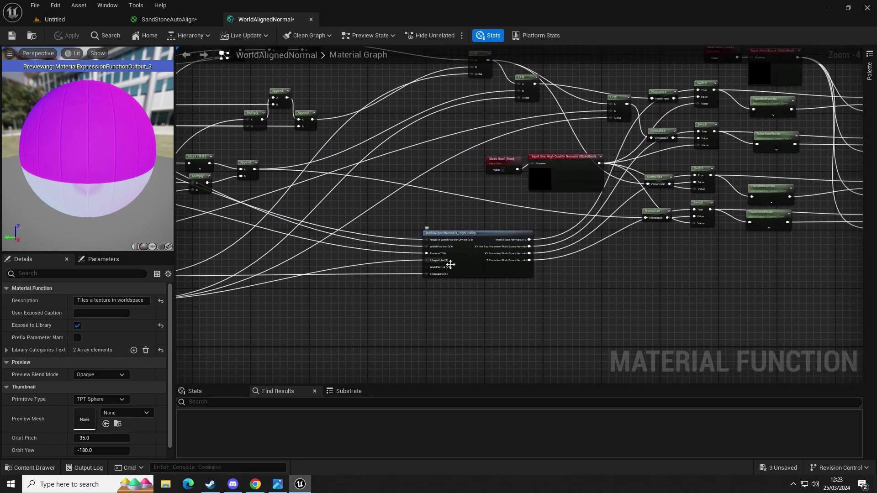
pyautogui.moveTo(465, 259)
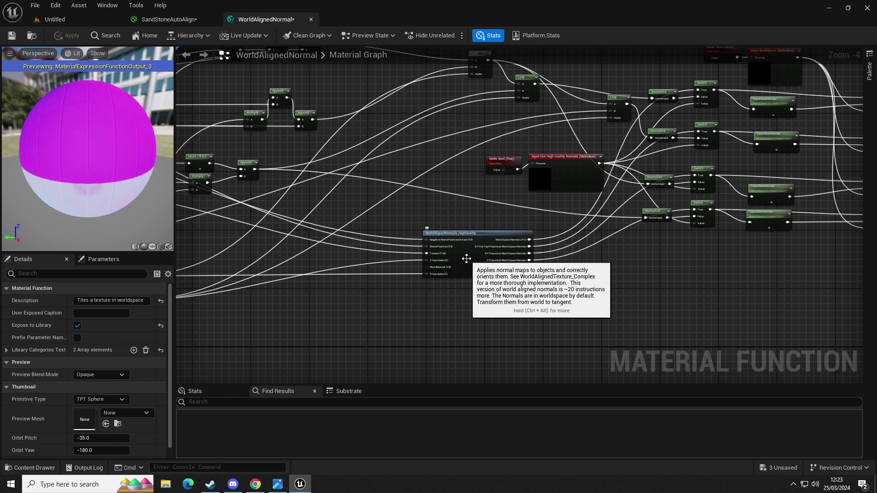
pyautogui.click(466, 259)
# - Examine how the world position, mask and Texture Sample nodes connect in the WorldAlignedNormals_HighQuality graph
pyautogui.moveTo(676, 298); pyautogui.dragTo(513, 225, button='right')
pyautogui.scroll(-5, 505, 226)
pyautogui.moveTo(349, 238); pyautogui.dragTo(730, 226, button='right')
pyautogui.moveTo(304, 147); pyautogui.dragTo(504, 165, button='right')
pyautogui.moveTo(259, 69); pyautogui.dragTo(480, 220)
pyautogui.moveTo(494, 222); pyautogui.dragTo(446, 263, button='right')
pyautogui.click(232, 137)
pyautogui.moveTo(360, 166); pyautogui.dragTo(391, 203)
pyautogui.click(370, 138)
pyautogui.moveTo(393, 162); pyautogui.dragTo(410, 210)
pyautogui.click(378, 208)
pyautogui.click(413, 188)
pyautogui.moveTo(412, 145); pyautogui.dragTo(414, 126)
pyautogui.moveTo(409, 158); pyautogui.dragTo(415, 167)
pyautogui.click(413, 156)
pyautogui.rightClick(456, 160)
pyautogui.click(488, 155)
pyautogui.moveTo(487, 159); pyautogui.dragTo(389, 140, button='right')
pyautogui.moveTo(294, 87); pyautogui.dragTo(339, 232)
pyautogui.click(394, 146)
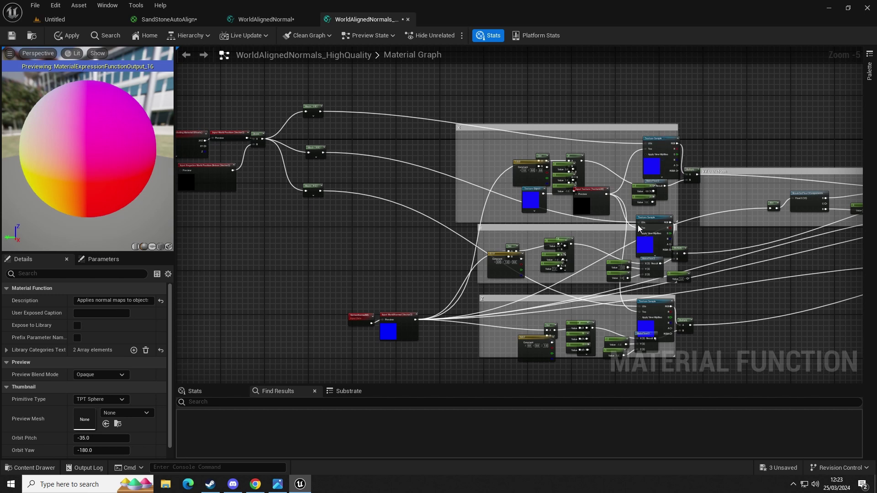
# - Add a CustomRotator node and place it just after the uppermost mask node
pyautogui.moveTo(338, 219); pyautogui.dragTo(421, 184, button='right')
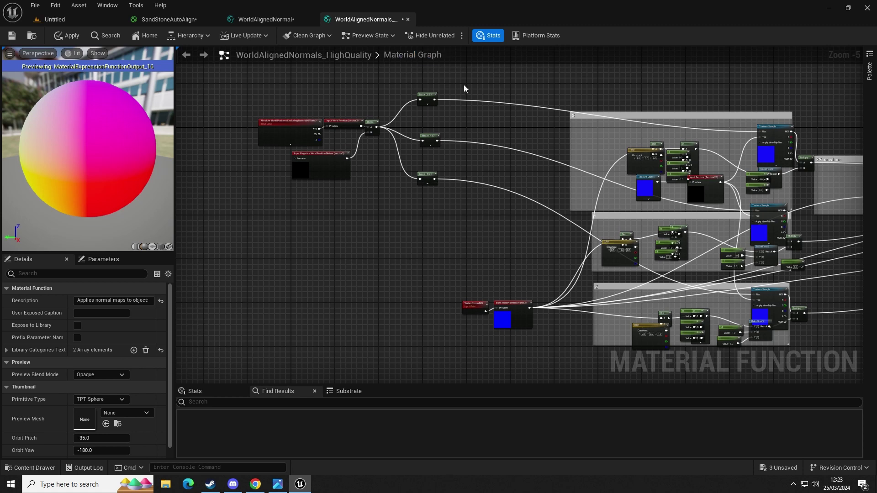
pyautogui.moveTo(469, 80); pyautogui.dragTo(504, 226)
pyautogui.rightClick(376, 229)
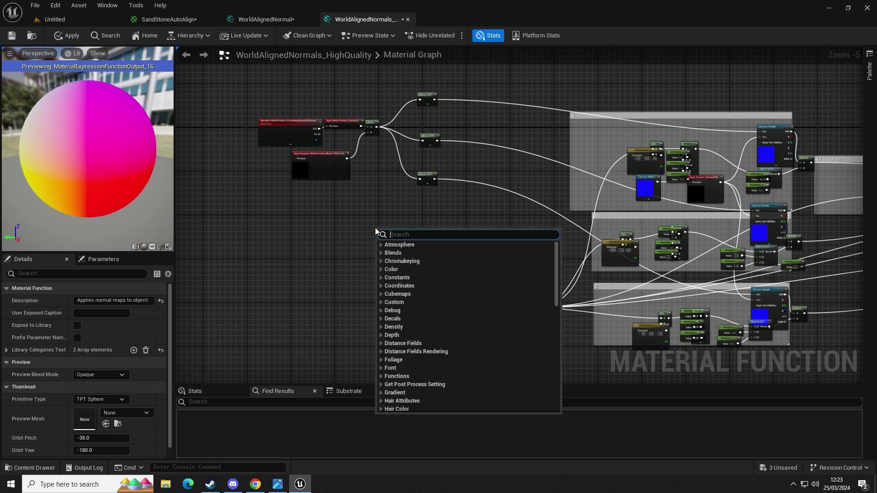
pyautogui.write('custom ro')
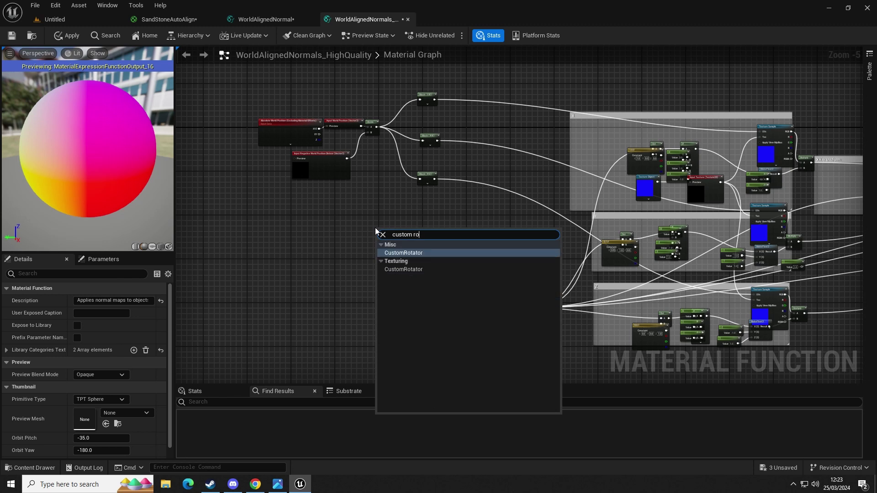
pyautogui.click(421, 252)
pyautogui.moveTo(400, 228); pyautogui.dragTo(353, 273, button='right')
pyautogui.moveTo(352, 273); pyautogui.dragTo(432, 141)
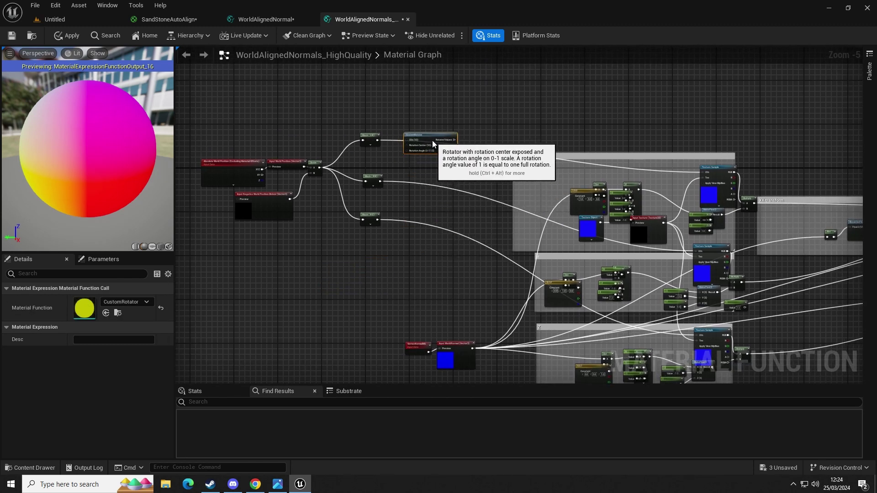
# - Duplicate the CustomRotator twice, placing one copy beside each of the other two mask nodes
pyautogui.hotkey('ctrl', 'd')
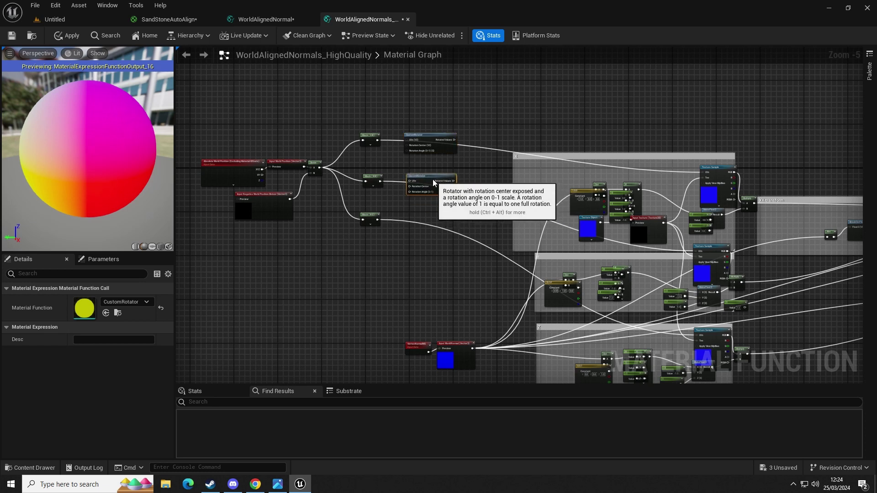
pyautogui.hotkey('ctrl', 'd')
pyautogui.click(482, 202)
# - Connect the Rotated Values output of each CustomRotator to the UVs input of its X, Y or Z Texture Sample
pyautogui.moveTo(473, 165); pyautogui.dragTo(387, 185, button='right')
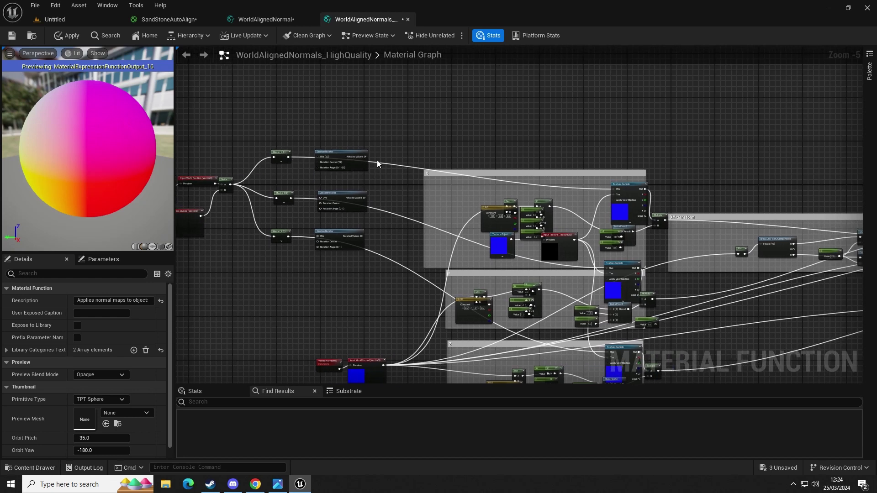
pyautogui.moveTo(361, 157); pyautogui.dragTo(619, 188)
pyautogui.moveTo(404, 230); pyautogui.dragTo(355, 170, button='right')
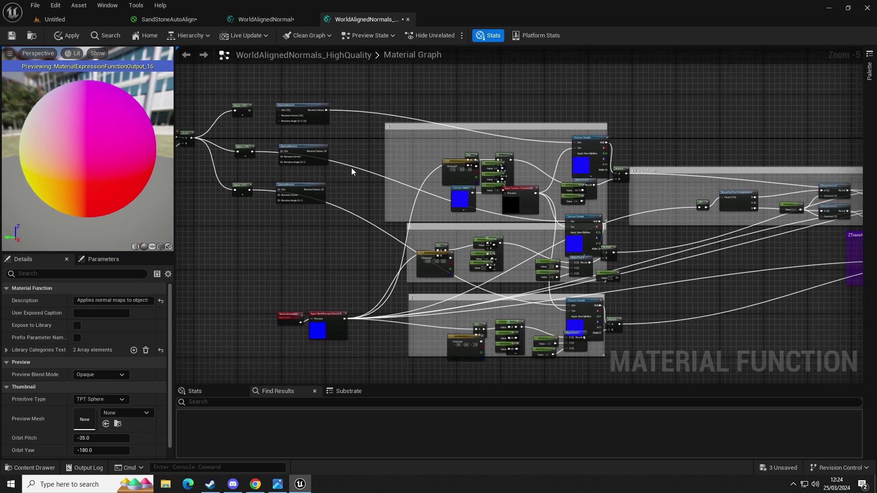
pyautogui.moveTo(326, 151); pyautogui.dragTo(569, 225)
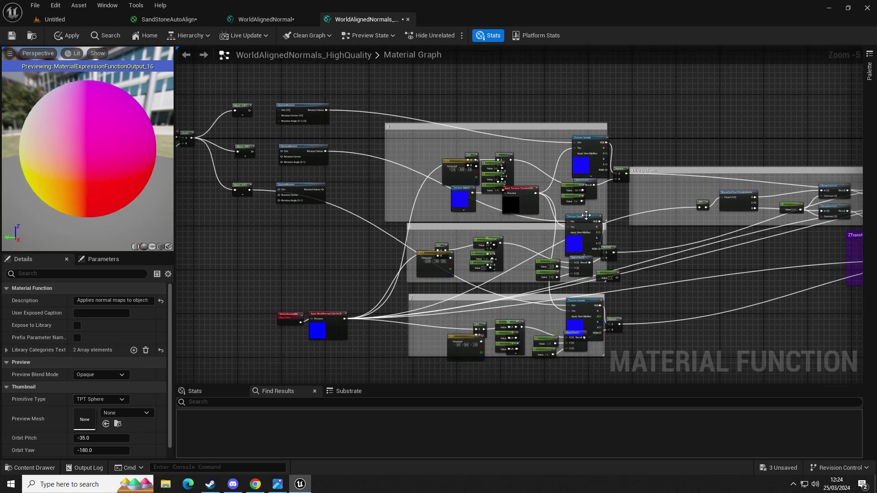
pyautogui.moveTo(451, 229); pyautogui.dragTo(437, 181, button='right')
pyautogui.moveTo(310, 141); pyautogui.dragTo(559, 259)
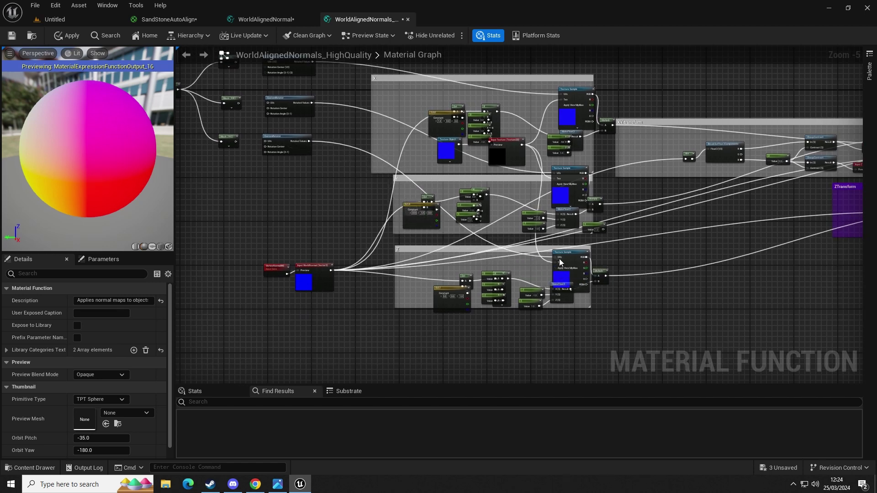
# - Connect each of the three mask outputs to the UVs input of the CustomRotator beside it
pyautogui.moveTo(336, 203); pyautogui.dragTo(519, 256, button='right')
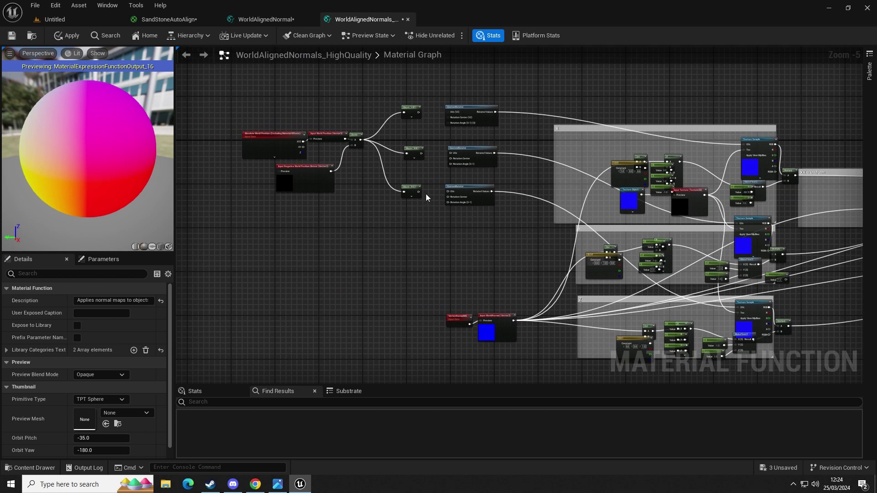
pyautogui.scroll(3, 439, 187)
pyautogui.moveTo(399, 200); pyautogui.dragTo(457, 199)
pyautogui.moveTo(401, 123); pyautogui.dragTo(466, 123)
pyautogui.moveTo(458, 97); pyautogui.dragTo(458, 187, button='right')
pyautogui.moveTo(396, 131); pyautogui.dragTo(461, 133)
# - Add a Constant3Vector node in the empty space below the Negative World Position Divisor input
pyautogui.moveTo(371, 213); pyautogui.dragTo(423, 128, button='right')
pyautogui.moveTo(420, 207); pyautogui.dragTo(431, 165, button='right')
pyautogui.scroll(-2, 386, 220)
pyautogui.moveTo(406, 219); pyautogui.dragTo(428, 230, button='right')
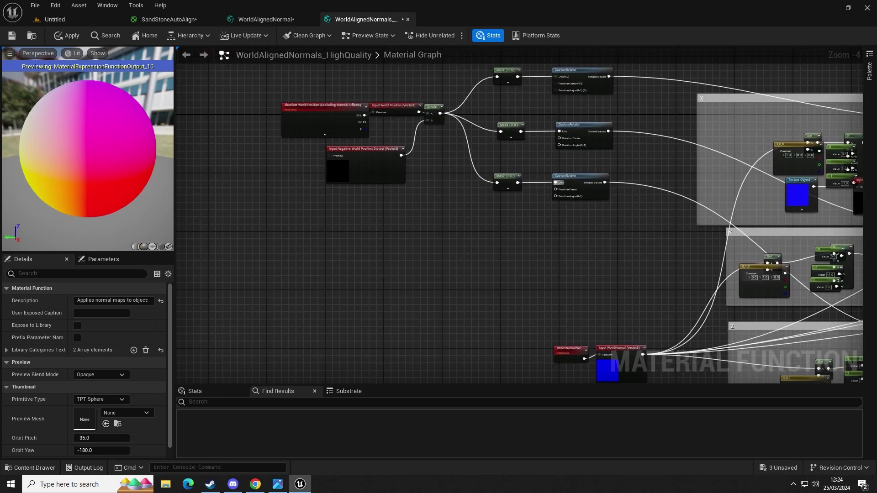
pyautogui.moveTo(345, 227); pyautogui.dragTo(345, 244, button='right')
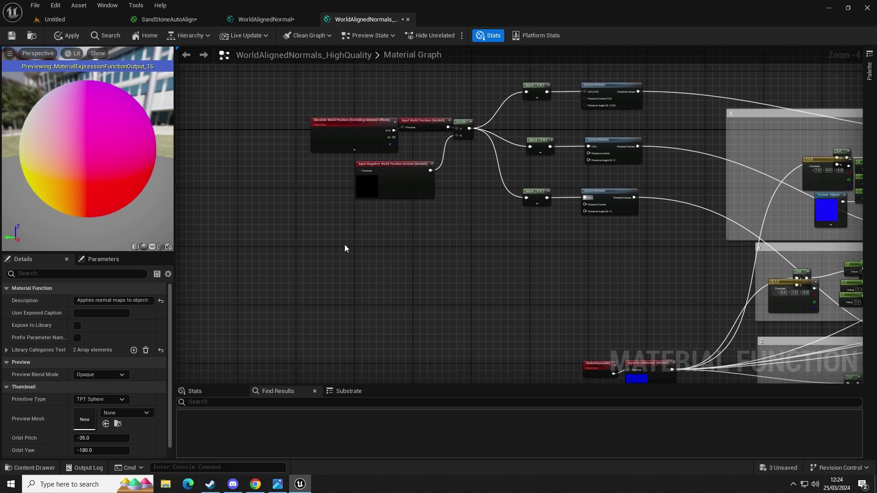
pyautogui.press('3')
pyautogui.click(333, 243)
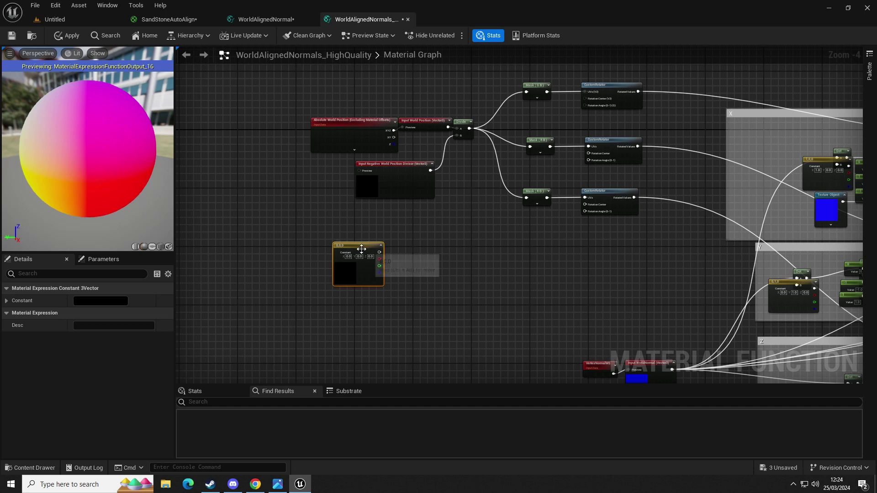
pyautogui.moveTo(359, 245); pyautogui.dragTo(331, 234)
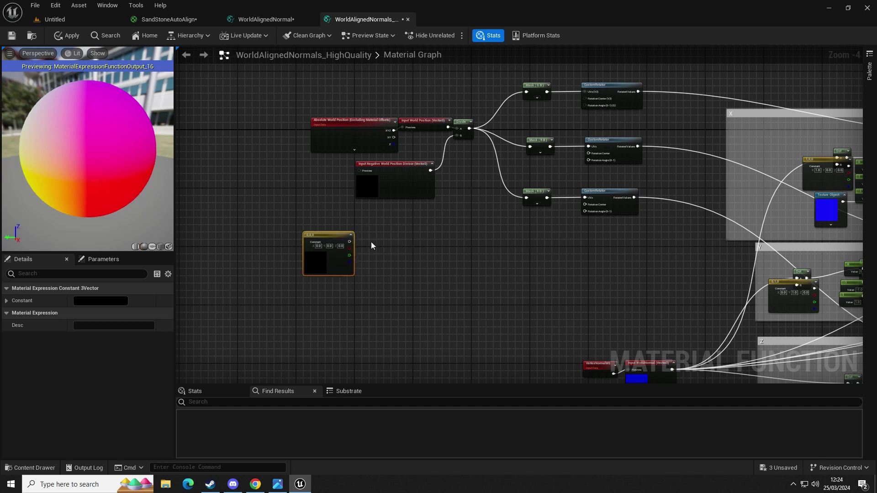
# - Add a FunctionInput node of type Vector 3 beside the new constant vector
pyautogui.rightClick(370, 245)
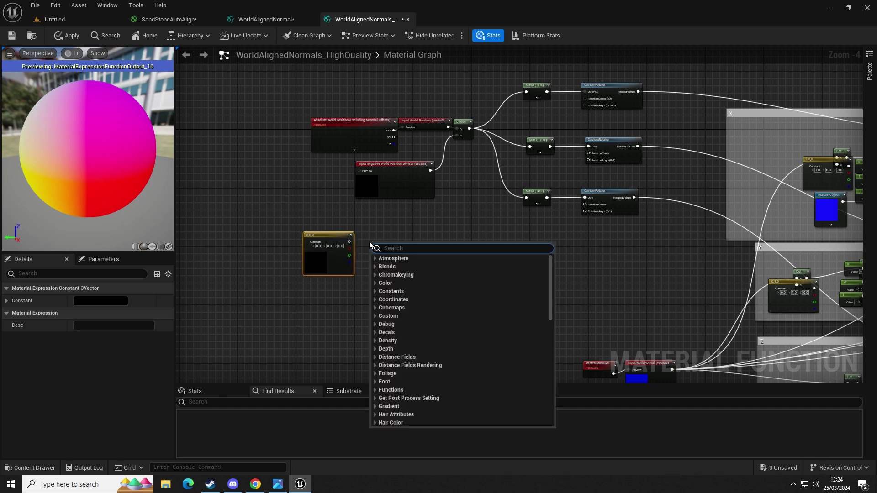
pyautogui.write('input')
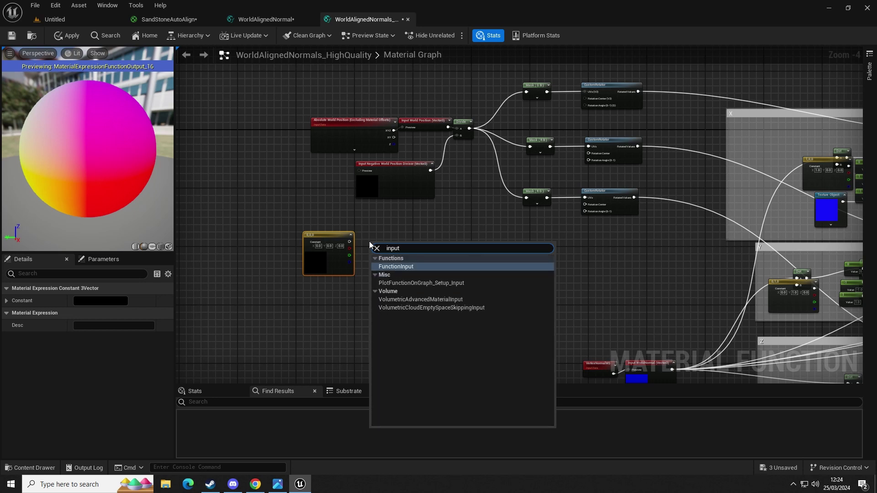
pyautogui.click(397, 266)
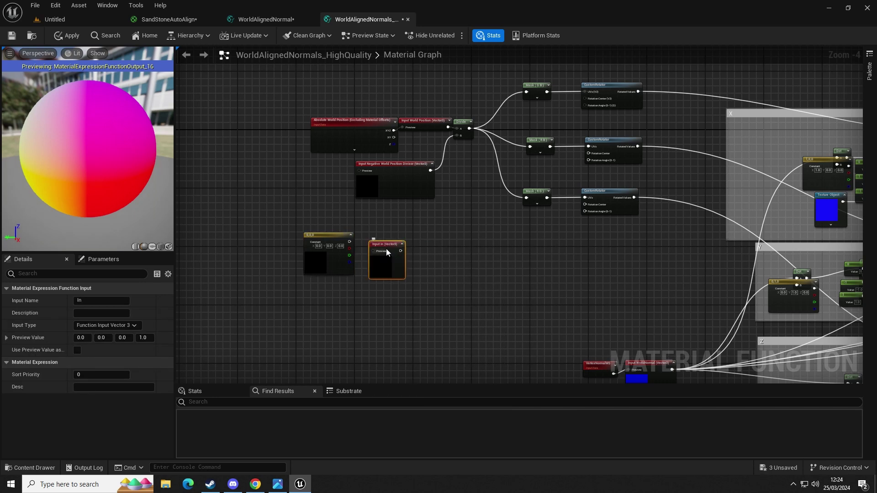
pyautogui.moveTo(385, 250); pyautogui.dragTo(392, 249)
# - Name the new function input Texture Rotation
pyautogui.click(101, 300)
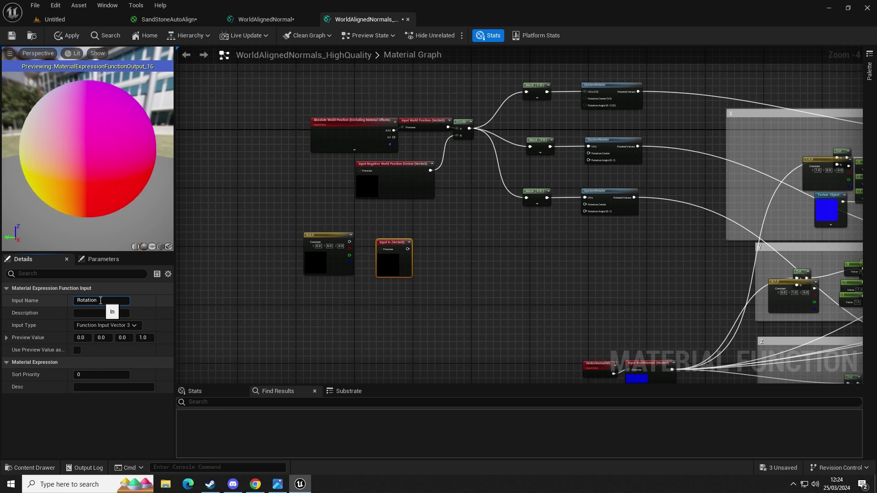
pyautogui.write('Rotation')
pyautogui.hotkey('ctrl', 'a')
pyautogui.write('T')
pyautogui.press('Return')
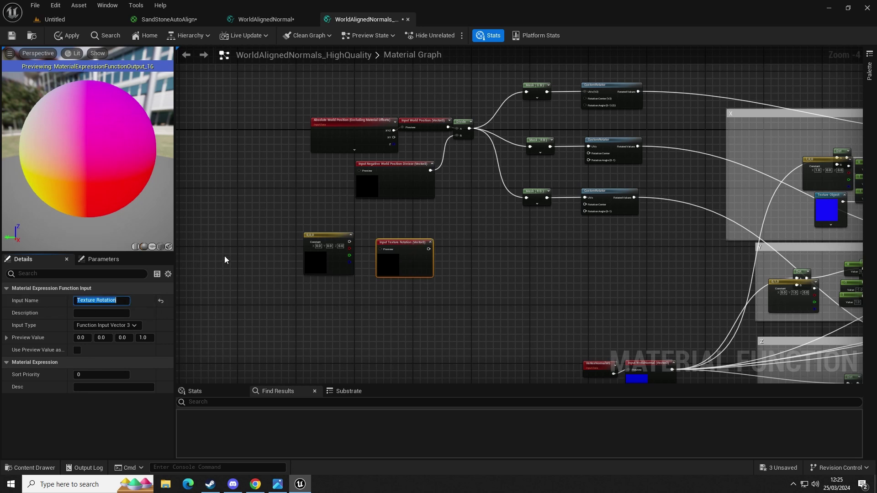
# - Move the Texture Rotation input closer to the constant vector and wire the constant into its Preview pin
pyautogui.scroll(1, 391, 246)
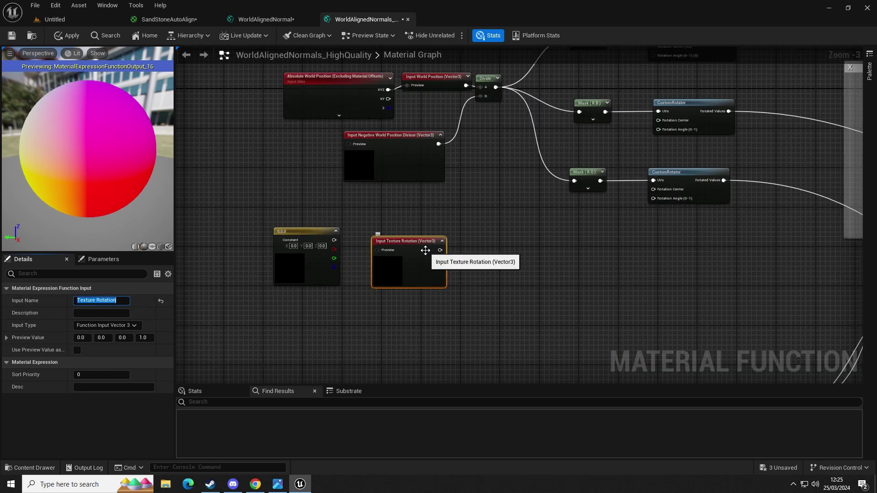
pyautogui.moveTo(384, 247)
pyautogui.mouseDown()
pyautogui.moveTo(379, 237)
pyautogui.moveTo(335, 242)
pyautogui.moveTo(374, 239)
pyautogui.mouseUp()
pyautogui.moveTo(484, 257); pyautogui.dragTo(406, 259, button='right')
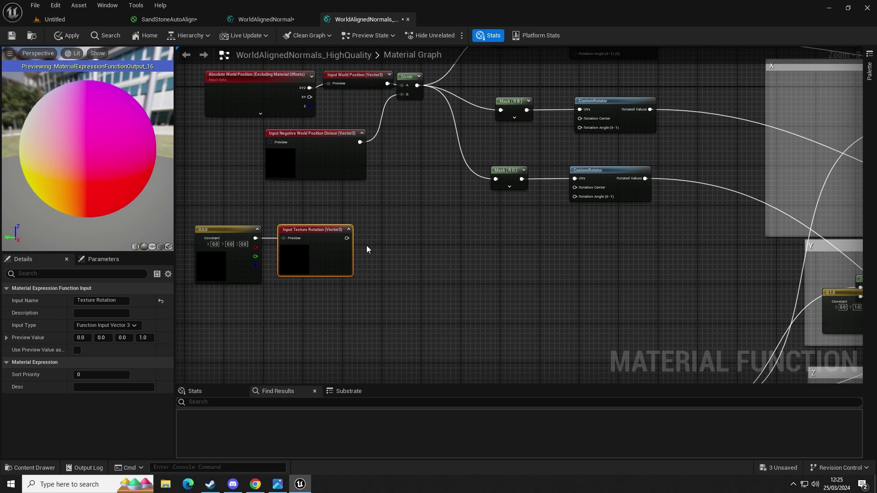
# - Add a Divide node fed by the Texture Rotation output and line it up with the input and constant nodes
pyautogui.moveTo(347, 238); pyautogui.dragTo(388, 241)
pyautogui.write('divide')
pyautogui.press('Return')
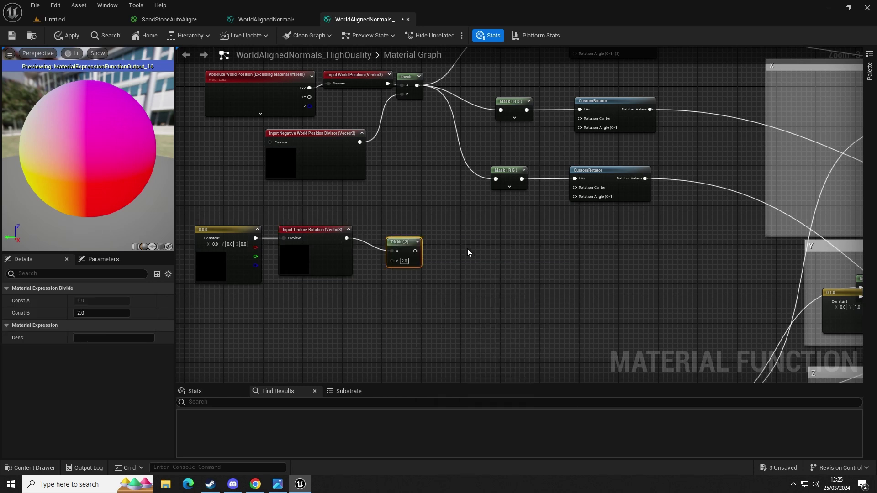
pyautogui.moveTo(378, 236); pyautogui.dragTo(437, 239, button='right')
pyautogui.moveTo(252, 202); pyautogui.dragTo(500, 319)
pyautogui.moveTo(534, 98); pyautogui.dragTo(403, 124, button='right')
pyautogui.moveTo(429, 322); pyautogui.dragTo(507, 280, button='right')
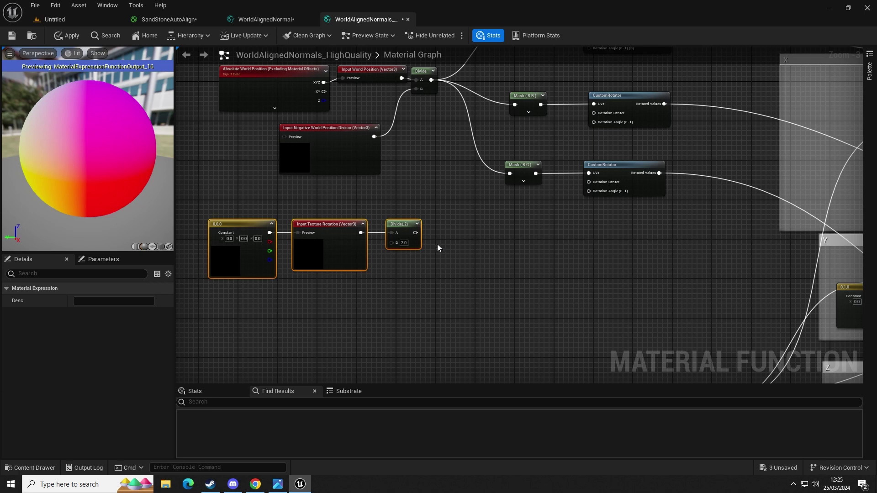
# - Add a BreakOutFloat3Components node fed by the Divide output and place it just after the Divide node
pyautogui.moveTo(415, 233); pyautogui.dragTo(442, 237)
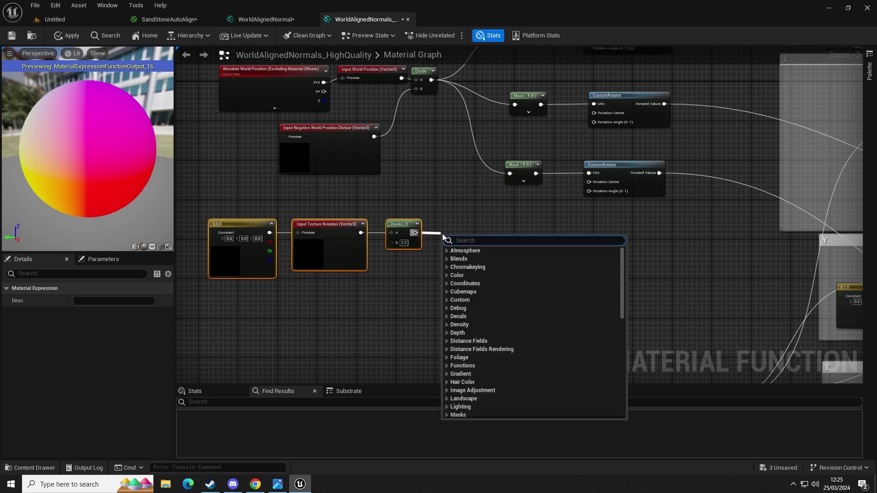
pyautogui.write('break')
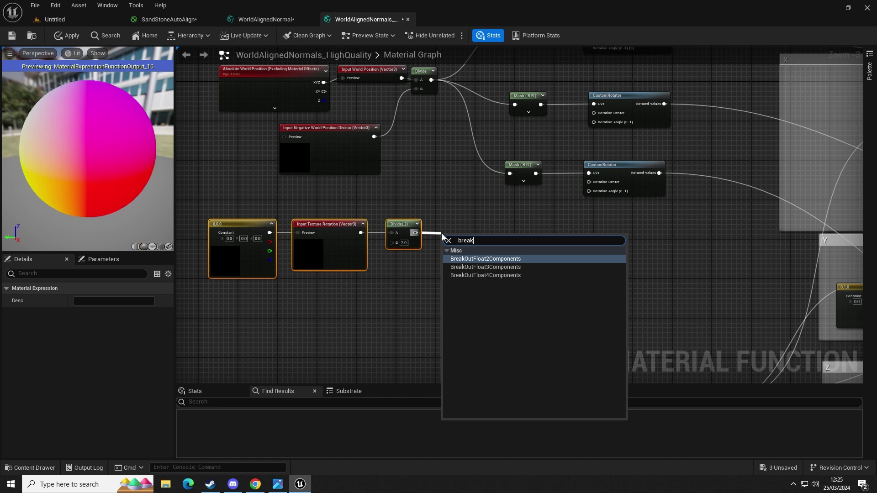
pyautogui.click(471, 266)
pyautogui.moveTo(464, 238); pyautogui.dragTo(465, 225)
# - Connect the BreakOutFloat3Components outputs to the Rotation Angle inputs of the three CustomRotators, one output per rotator
pyautogui.moveTo(557, 233); pyautogui.dragTo(406, 296, button='right')
pyautogui.moveTo(351, 295); pyautogui.dragTo(441, 111)
pyautogui.moveTo(350, 304); pyautogui.dragTo(438, 253)
# - Apply and save the changes to the WorldAlignedNormals_HighQuality function
pyautogui.scroll(-2, 390, 218)
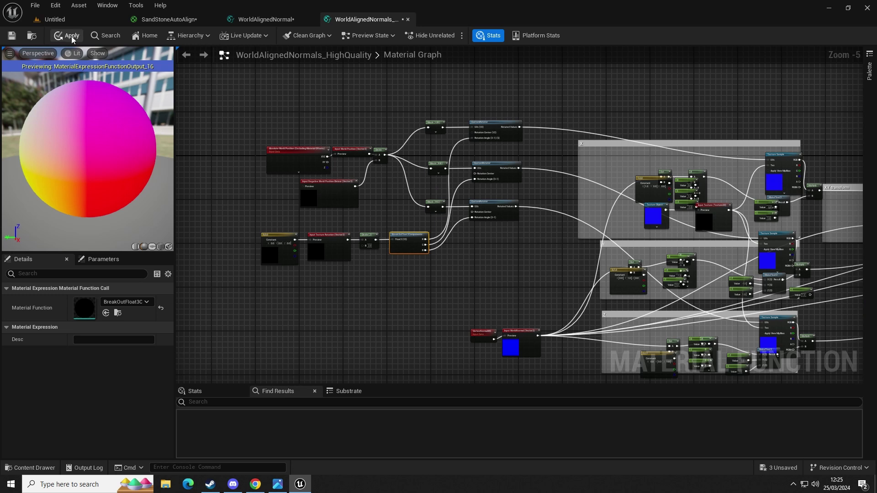
pyautogui.click(73, 38)
pyautogui.click(11, 36)
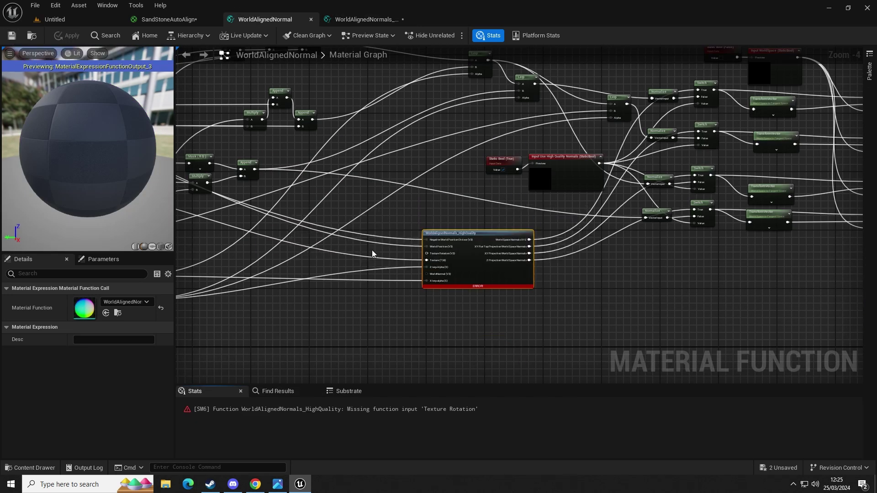
# - Examine the Texture Rotation input of the WorldAlignedNormals_HighQuality node and the texture size and mask section of the WorldAlignedNormal graph
pyautogui.moveTo(340, 188); pyautogui.dragTo(419, 156, button='right')
pyautogui.scroll(-2, 470, 245)
pyautogui.moveTo(268, 114); pyautogui.dragTo(406, 251)
pyautogui.moveTo(406, 249); pyautogui.dragTo(392, 237, button='right')
pyautogui.scroll(4, 509, 264)
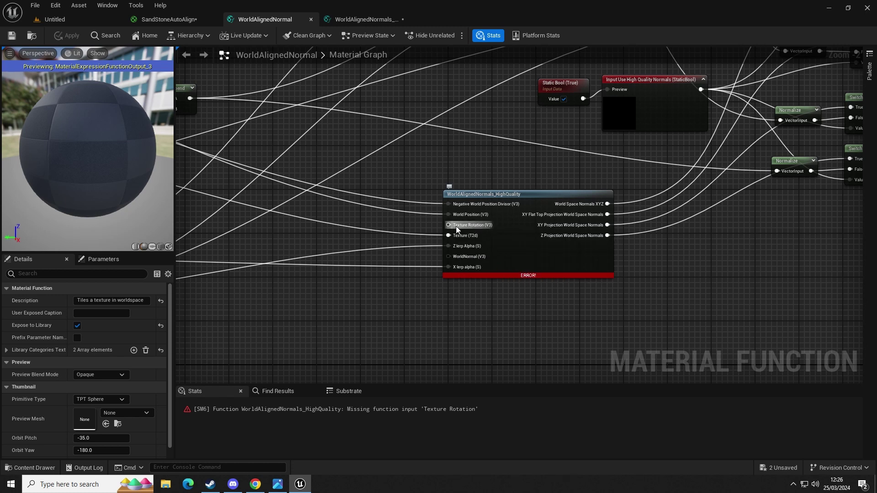
pyautogui.moveTo(318, 230); pyautogui.dragTo(496, 258, button='right')
pyautogui.scroll(-2, 497, 259)
pyautogui.moveTo(396, 245); pyautogui.dragTo(575, 251, button='right')
pyautogui.moveTo(351, 231); pyautogui.dragTo(649, 323, button='right')
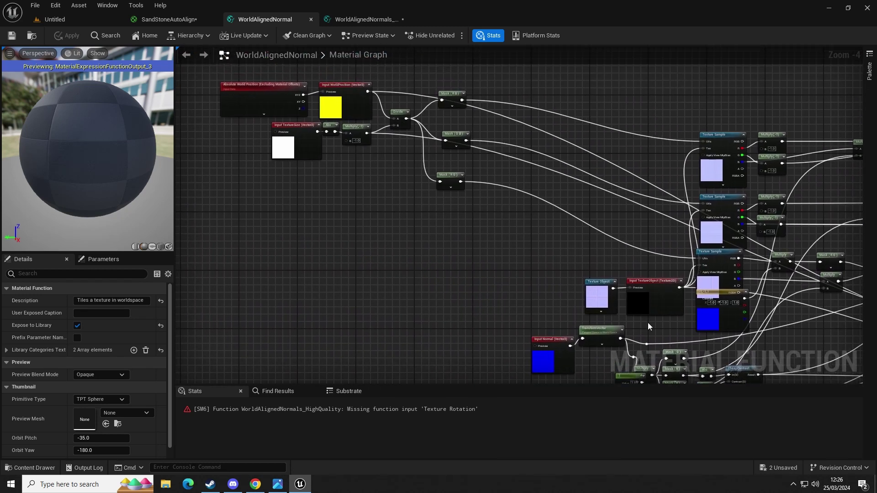
# - Set the B value of the Divide node in the WorldAlignedNormals_HighQuality function to 360
pyautogui.click(354, 21)
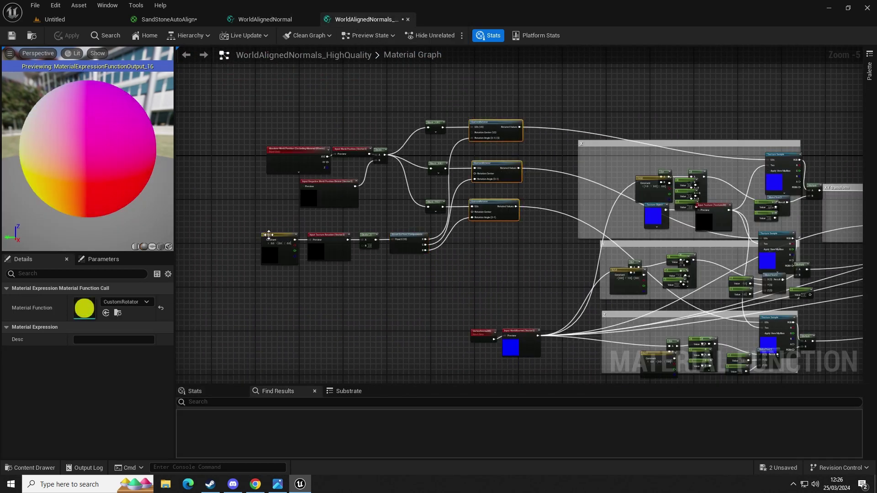
pyautogui.moveTo(247, 226); pyautogui.dragTo(424, 288)
pyautogui.scroll(3, 377, 264)
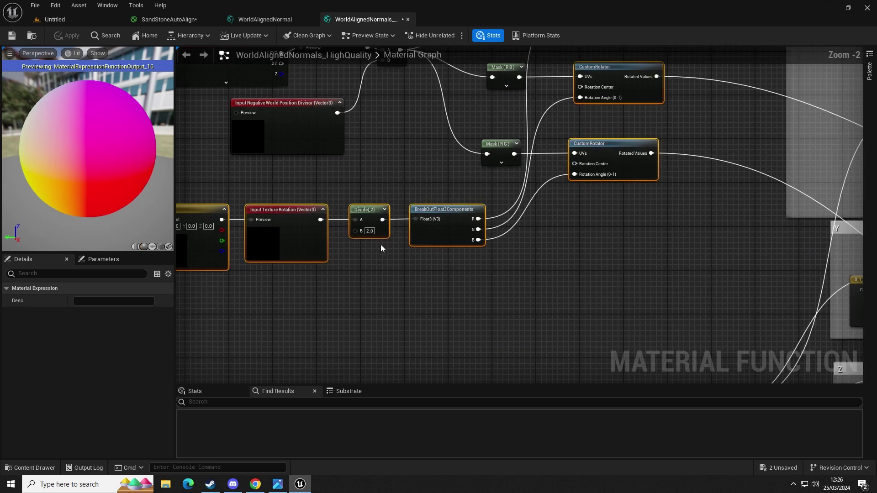
pyautogui.click(557, 269)
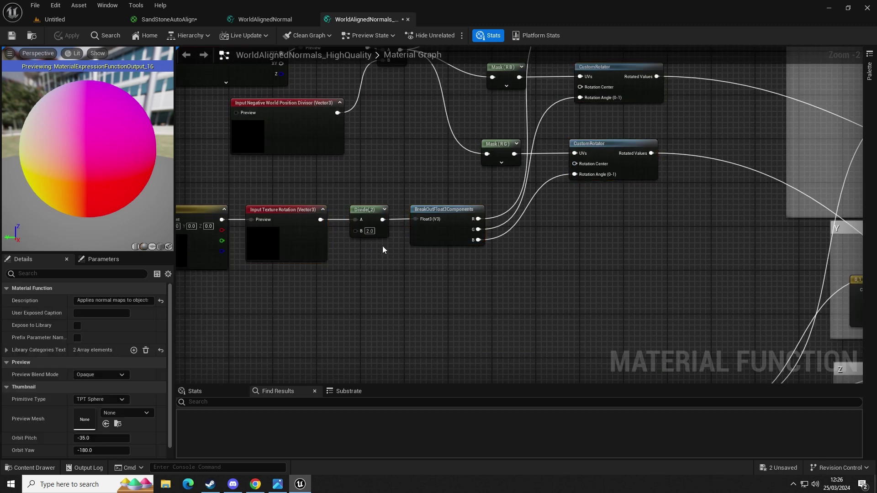
pyautogui.write('360')
pyautogui.press('Return')
# - Copy the Texture Rotation node chain together with the three CustomRotators and go to the HighQuality node in the WorldAlignedNormal function
pyautogui.scroll(-2, 409, 293)
pyautogui.moveTo(234, 216); pyautogui.dragTo(464, 267)
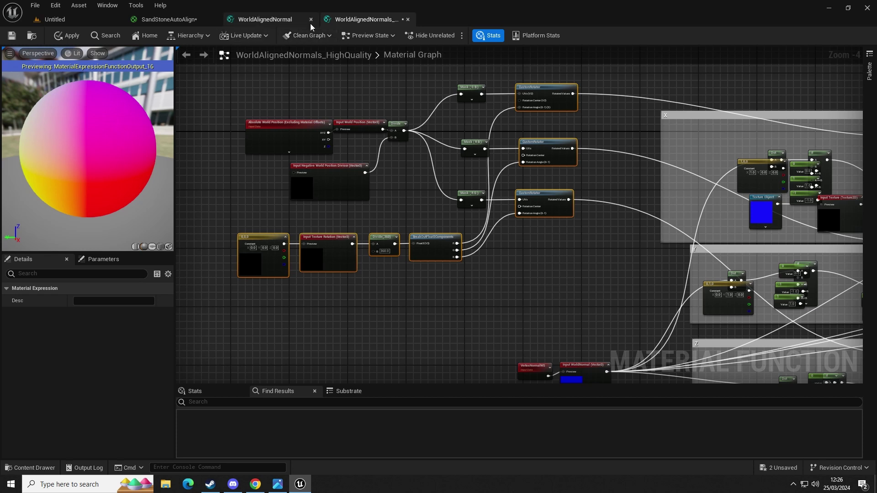
pyautogui.click(277, 21)
pyautogui.moveTo(484, 248); pyautogui.dragTo(198, 137, button='right')
pyautogui.moveTo(629, 261); pyautogui.dragTo(416, 241, button='right')
pyautogui.click(536, 201)
pyautogui.scroll(2, 551, 199)
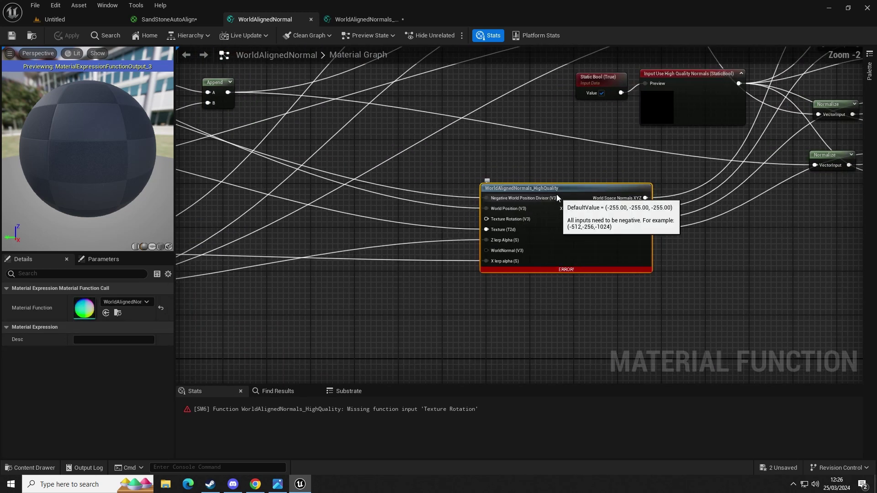
# - Save the WorldAlignedNormals_HighQuality function and close its editor
pyautogui.click(384, 21)
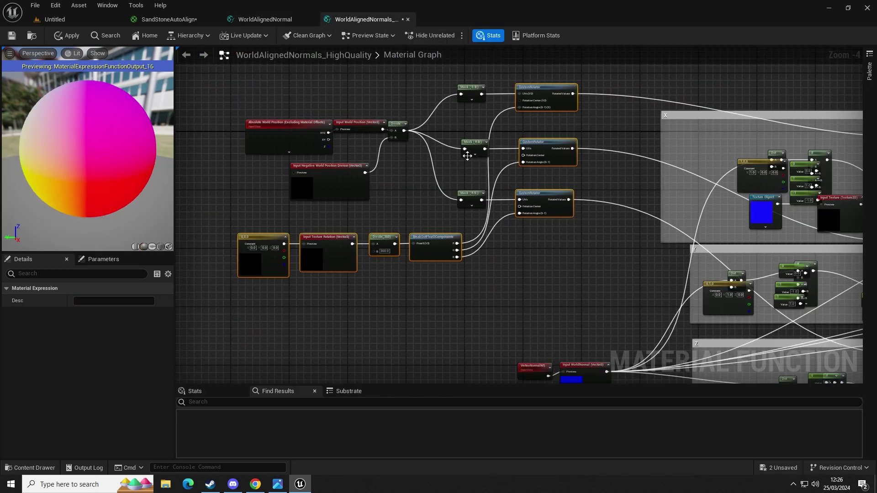
pyautogui.click(11, 35)
pyautogui.click(408, 20)
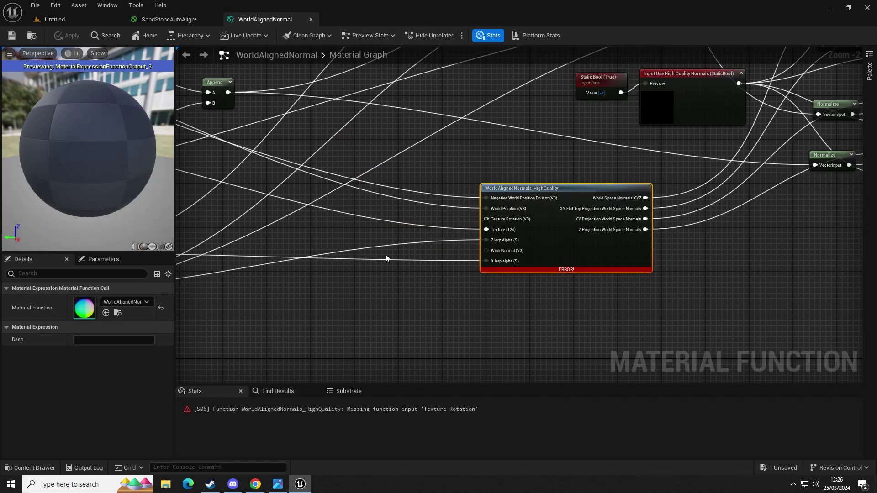
# - Paste the copied rotation nodes into WorldAlignedNormal, with the input chain below TextureSize and the CustomRotators beside the Mask nodes
pyautogui.moveTo(299, 241); pyautogui.dragTo(549, 292, button='right')
pyautogui.moveTo(223, 187); pyautogui.dragTo(653, 279, button='right')
pyautogui.scroll(-1, 411, 221)
pyautogui.moveTo(410, 220); pyautogui.dragTo(507, 290, button='right')
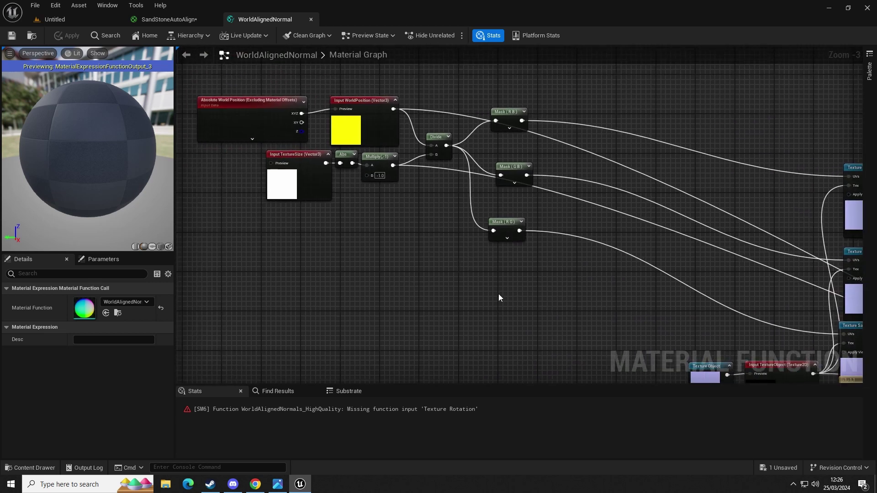
pyautogui.hotkey('ctrl', 'v')
pyautogui.moveTo(565, 330); pyautogui.dragTo(473, 306)
pyautogui.click(483, 276)
# - Connect the Rotated Values outputs of the three CustomRotators to the UVs inputs of the three Texture Samples in WorldAlignedNormal
pyautogui.moveTo(484, 276); pyautogui.dragTo(388, 280, button='right')
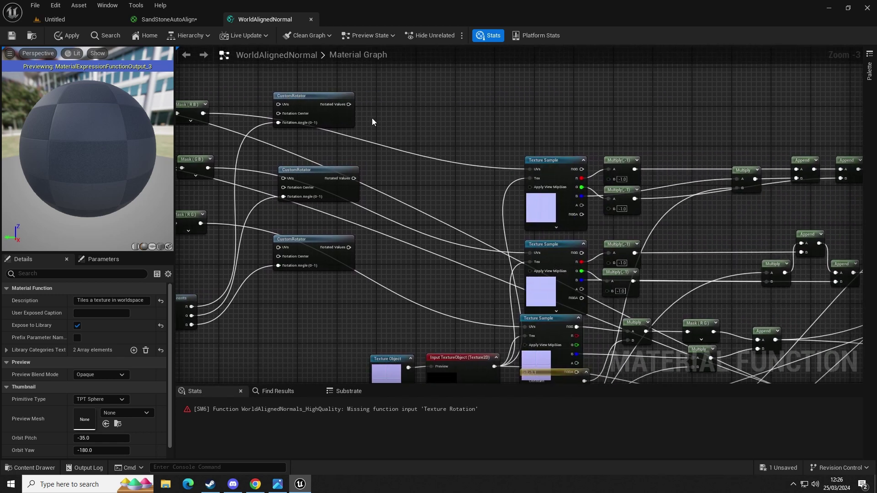
pyautogui.moveTo(349, 104); pyautogui.dragTo(536, 170)
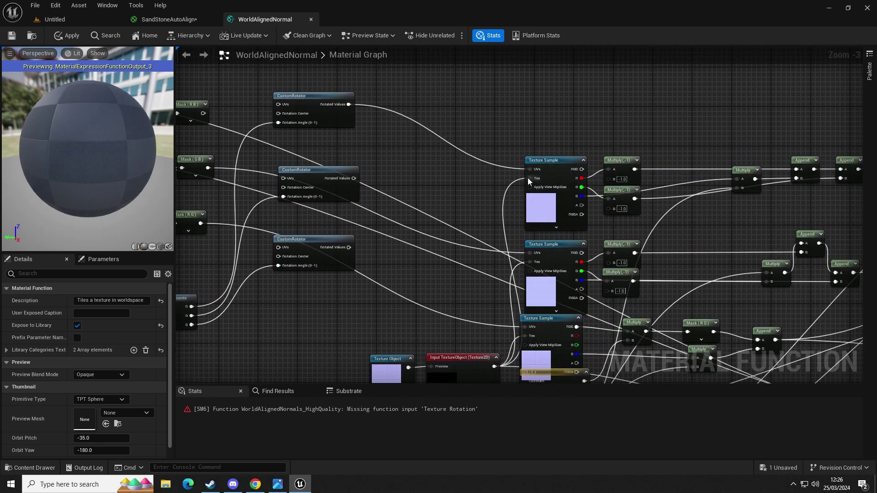
pyautogui.moveTo(351, 177); pyautogui.dragTo(478, 230)
pyautogui.moveTo(489, 95); pyautogui.dragTo(556, 163, button='right')
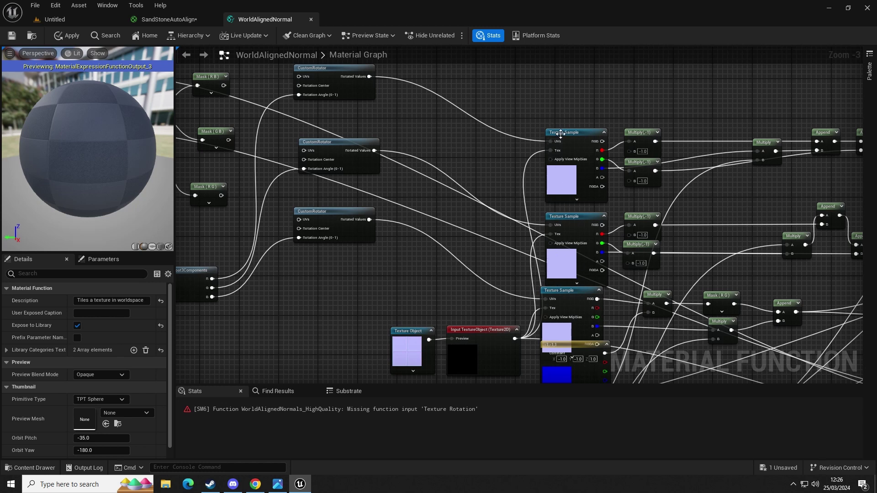
# - Connect the three Mask outputs in WorldAlignedNormal to the UVs inputs of the corresponding CustomRotators
pyautogui.moveTo(434, 224); pyautogui.dragTo(524, 228, button='right')
pyautogui.moveTo(350, 113); pyautogui.dragTo(425, 105)
pyautogui.moveTo(354, 168); pyautogui.dragTo(429, 179)
pyautogui.moveTo(347, 226); pyautogui.dragTo(421, 249)
# - Connect the Input Texture Rotation output to the Texture Rotation input of the WorldAlignedNormals_HighQuality node
pyautogui.moveTo(331, 253); pyautogui.dragTo(493, 178, button='right')
pyautogui.moveTo(518, 307); pyautogui.dragTo(493, 301, button='right')
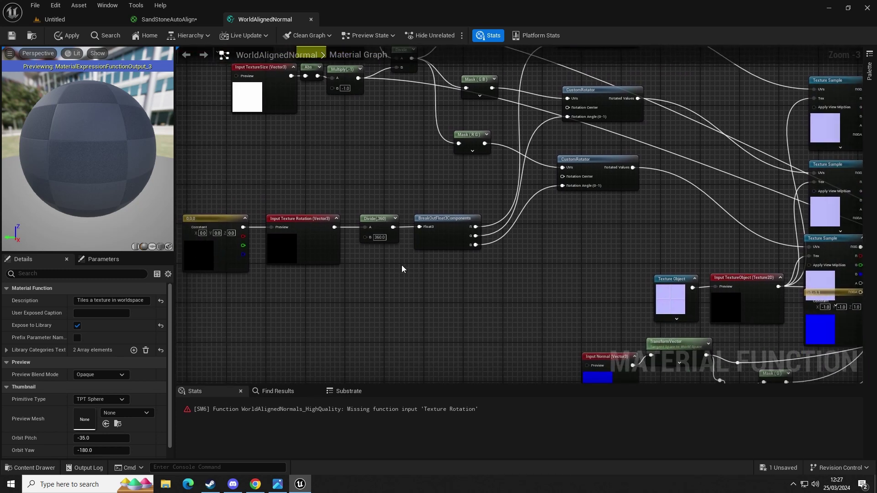
pyautogui.scroll(-2, 471, 295)
pyautogui.scroll(-2, 324, 155)
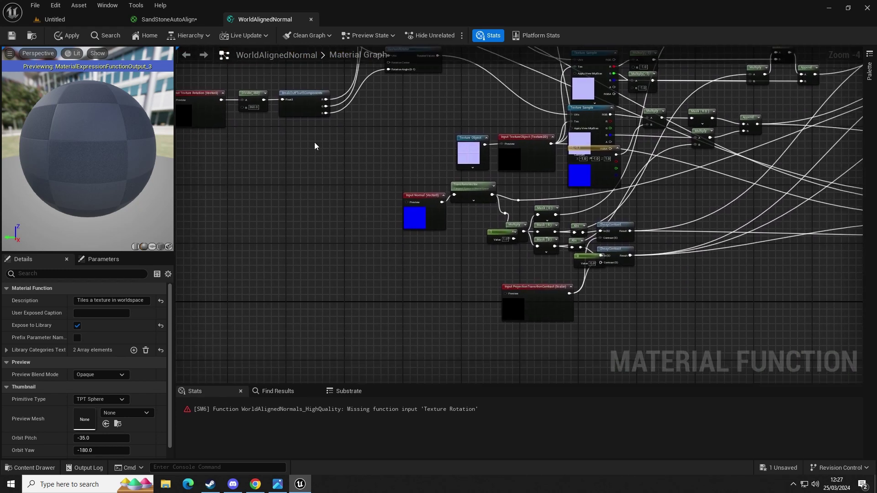
pyautogui.scroll(1, 242, 144)
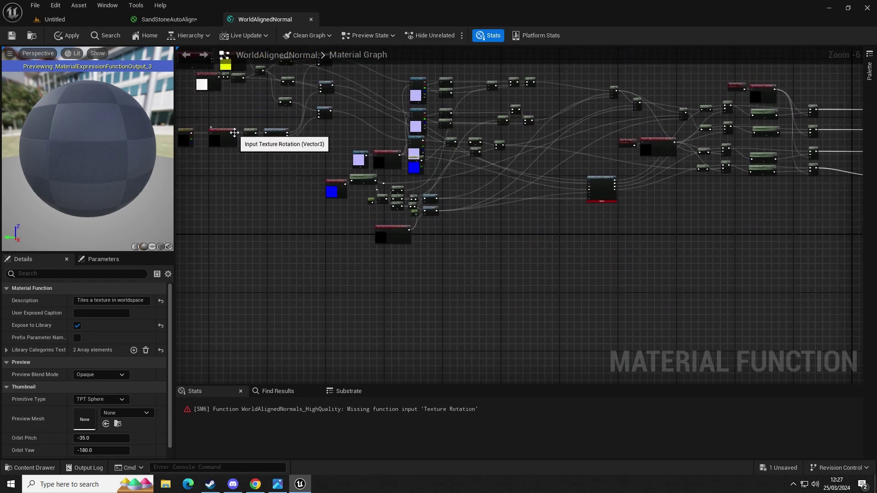
pyautogui.scroll(3, 244, 148)
pyautogui.moveTo(213, 97); pyautogui.dragTo(652, 264)
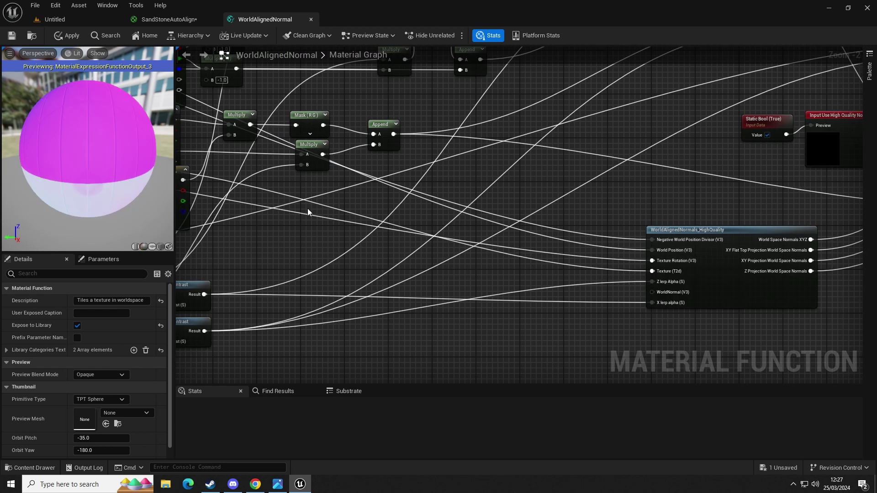
# - Apply the changes to the WorldAlignedNormal function
pyautogui.click(66, 35)
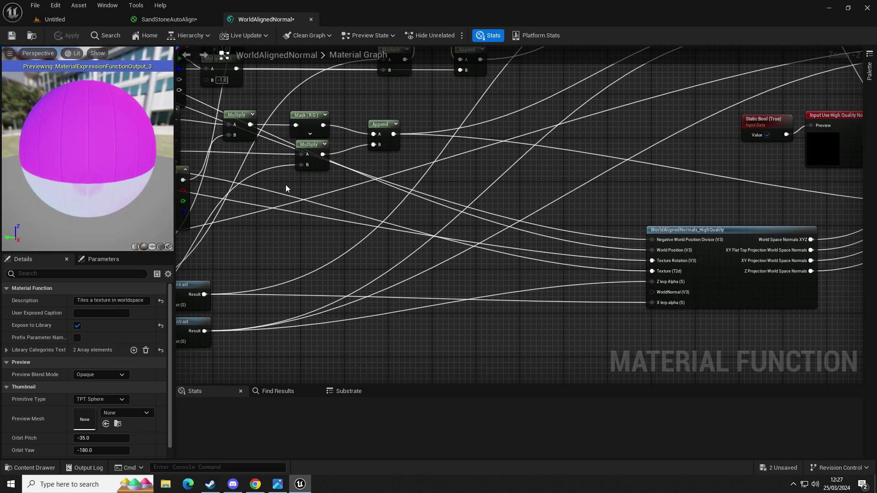
pyautogui.scroll(-3, 294, 187)
pyautogui.moveTo(320, 192); pyautogui.dragTo(465, 187, button='right')
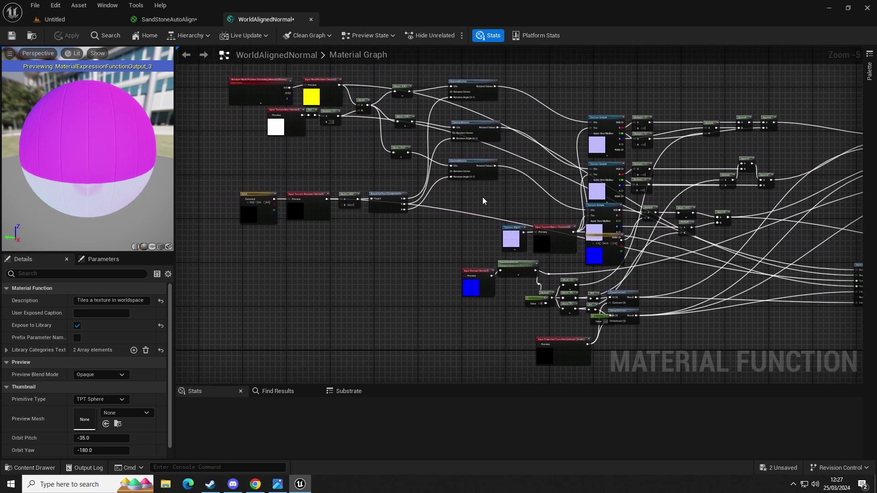
# - Save the SandStoneAutoAlign material and the WorldAlignedNormal function, ending in the material's graph
pyautogui.click(172, 22)
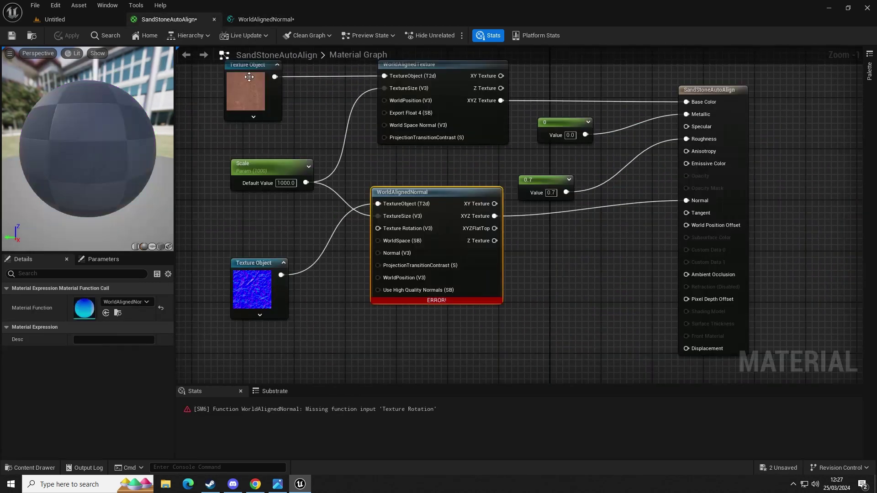
pyautogui.moveTo(347, 232); pyautogui.dragTo(391, 239, button='right')
pyautogui.moveTo(448, 173); pyautogui.dragTo(508, 344)
pyautogui.moveTo(435, 169); pyautogui.dragTo(501, 345)
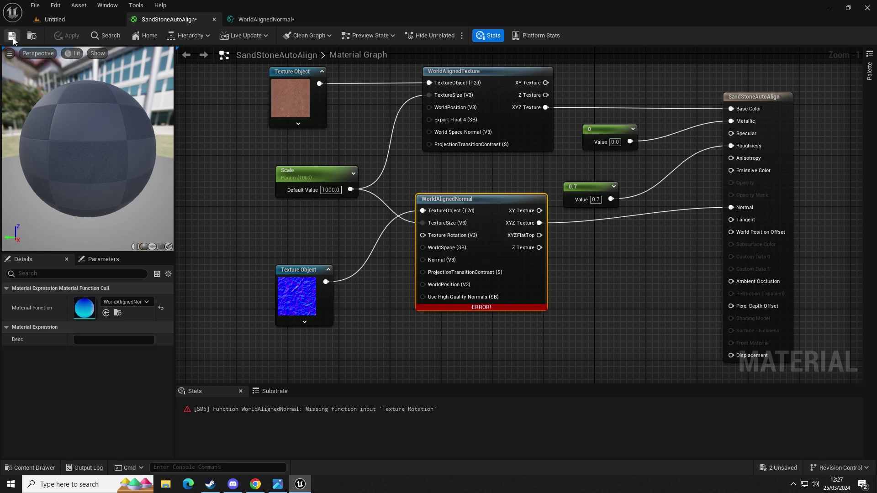
pyautogui.click(240, 19)
pyautogui.click(168, 19)
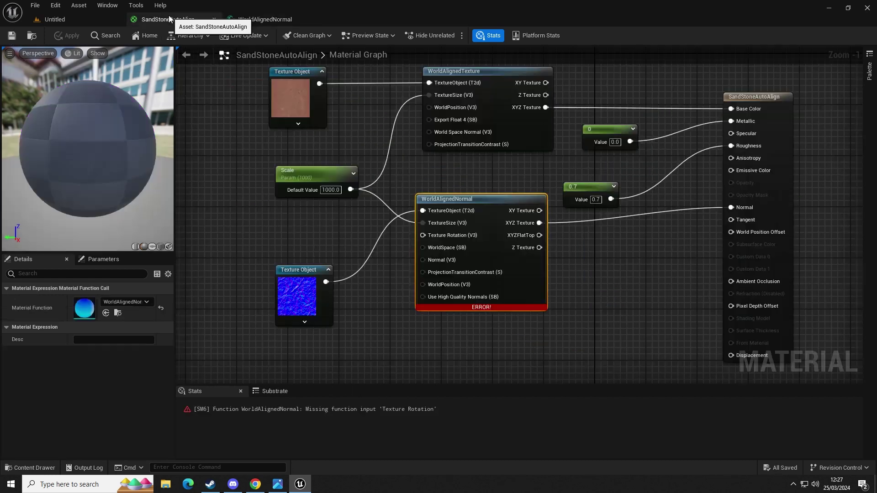
# - Open the WorldAlignedTexture function from its node in the SandStoneAutoAlign material
pyautogui.moveTo(427, 71); pyautogui.dragTo(421, 131, button='right')
pyautogui.click(420, 131)
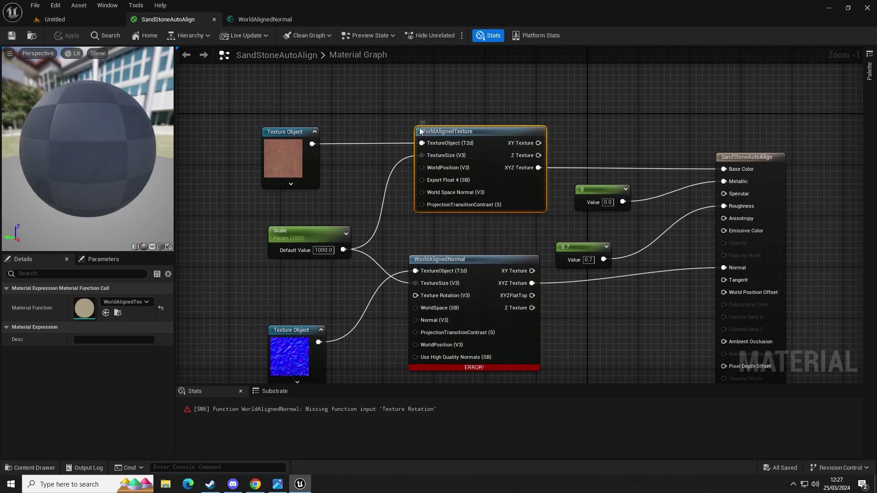
pyautogui.doubleClick(486, 147)
# - Paste the rotation nodes into the WorldAlignedTexture graph, placing them below TextureSize with the CustomRotators between the masks and Texture Samples
pyautogui.scroll(-6, 382, 194)
pyautogui.moveTo(363, 228); pyautogui.dragTo(601, 245, button='right')
pyautogui.scroll(3, 463, 164)
pyautogui.moveTo(493, 228); pyautogui.dragTo(500, 191, button='right')
pyautogui.scroll(-2, 500, 190)
pyautogui.moveTo(642, 275); pyautogui.dragTo(400, 170, button='right')
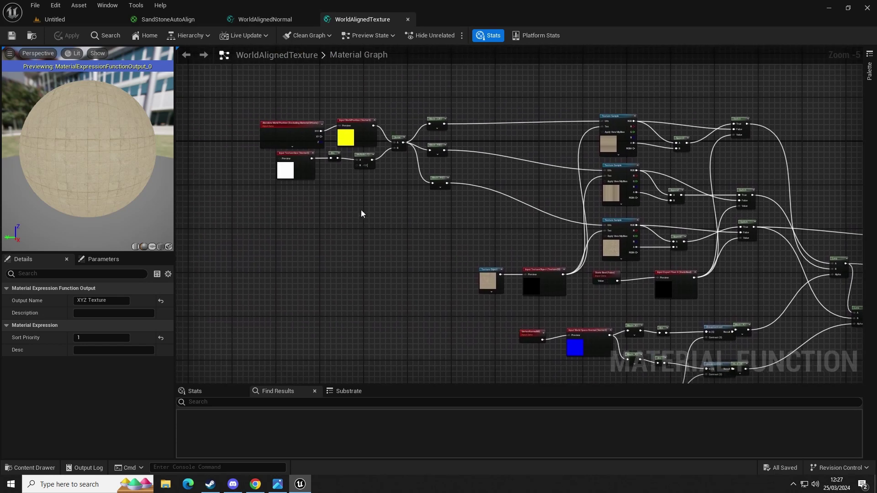
pyautogui.hotkey('ctrl', 'v')
pyautogui.moveTo(375, 256); pyautogui.dragTo(432, 226)
# - Connect the Rotated Values outputs of the three CustomRotators to the UVs inputs of the Texture Samples in WorldAlignedTexture
pyautogui.moveTo(519, 150); pyautogui.dragTo(382, 160, button='right')
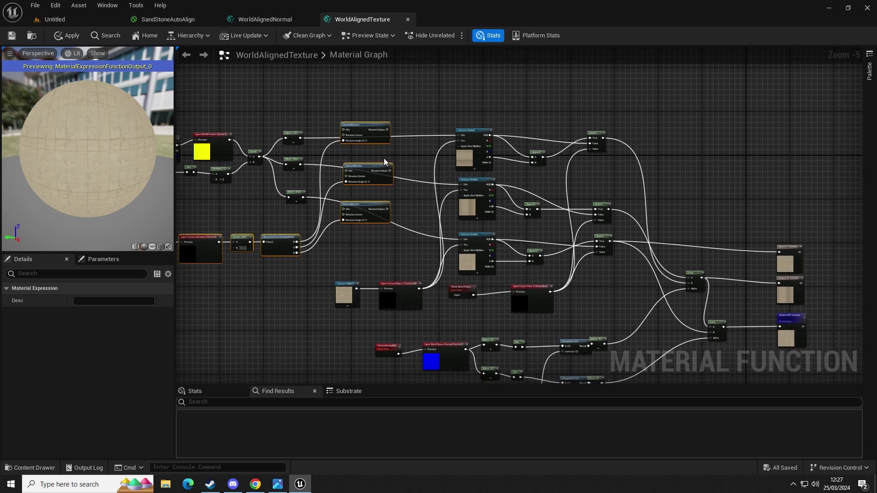
pyautogui.scroll(1, 383, 159)
pyautogui.moveTo(379, 120); pyautogui.dragTo(429, 144)
pyautogui.moveTo(477, 126); pyautogui.dragTo(486, 128)
pyautogui.moveTo(488, 194); pyautogui.dragTo(383, 175)
pyautogui.moveTo(487, 266); pyautogui.dragTo(386, 231)
pyautogui.moveTo(485, 266); pyautogui.dragTo(490, 267)
# - Connect the R G, R B and G B Mask outputs in WorldAlignedTexture to the UVs inputs of the matching CustomRotators
pyautogui.moveTo(372, 258); pyautogui.dragTo(517, 276, button='right')
pyautogui.scroll(1, 453, 230)
pyautogui.moveTo(415, 226); pyautogui.dragTo(483, 248)
pyautogui.moveTo(405, 166); pyautogui.dragTo(487, 178)
pyautogui.moveTo(405, 119); pyautogui.dragTo(488, 108)
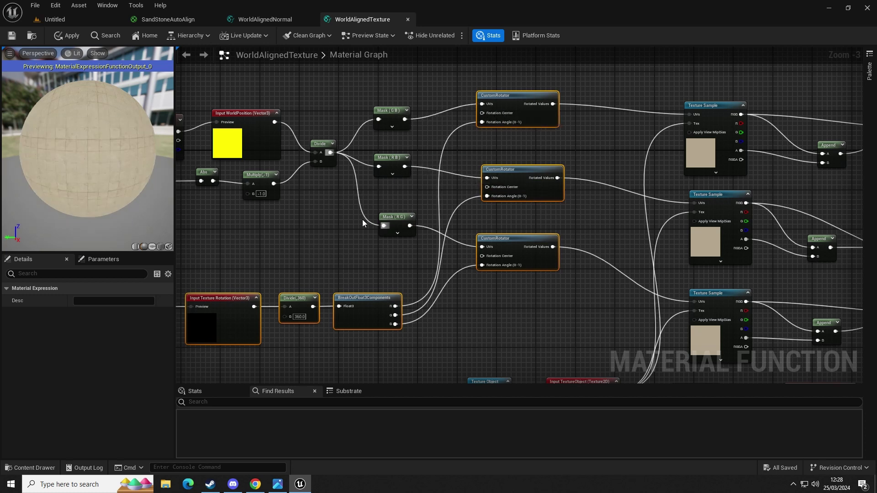
# - Apply the changes to the WorldAlignedTexture function and close the WorldAlignedNormal and WorldAlignedTexture editors
pyautogui.moveTo(367, 218); pyautogui.dragTo(531, 182, button='right')
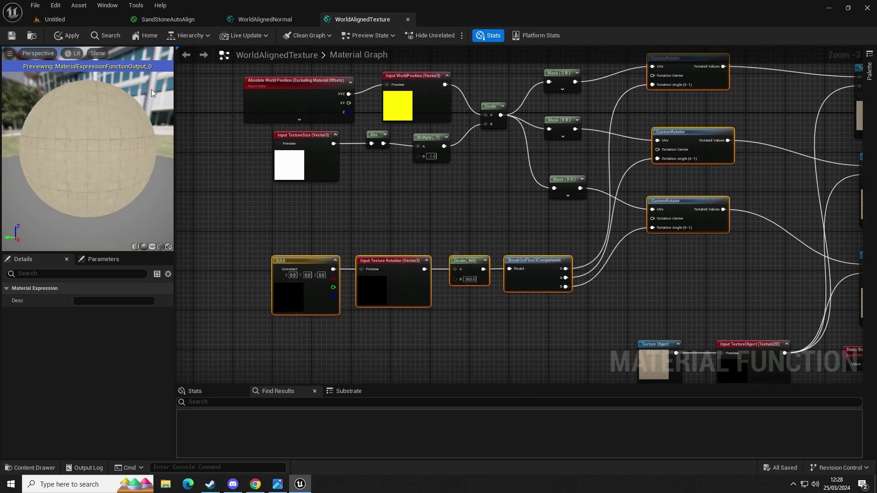
pyautogui.click(67, 36)
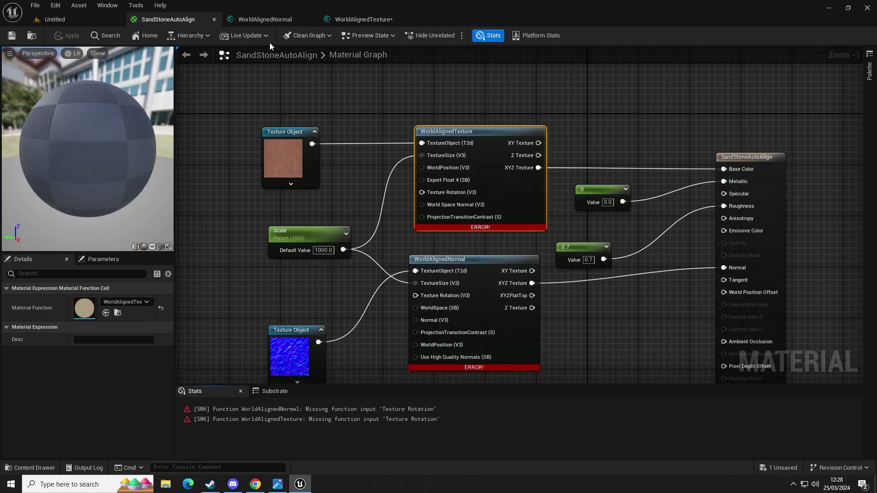
pyautogui.click(296, 20)
pyautogui.click(312, 19)
pyautogui.click(311, 19)
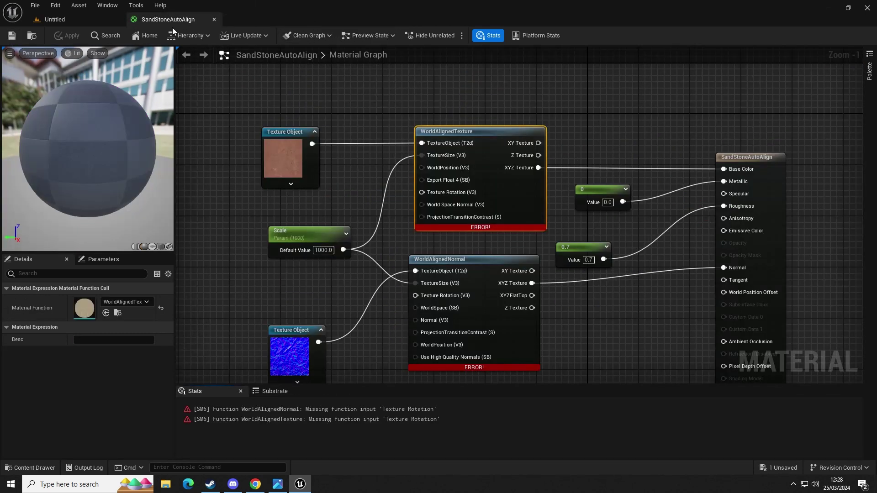
# - Move the Scale parameter down slightly and add a scalar parameter named Rotation above it in the SandStoneAutoAlign material
pyautogui.moveTo(435, 176); pyautogui.dragTo(460, 147, button='right')
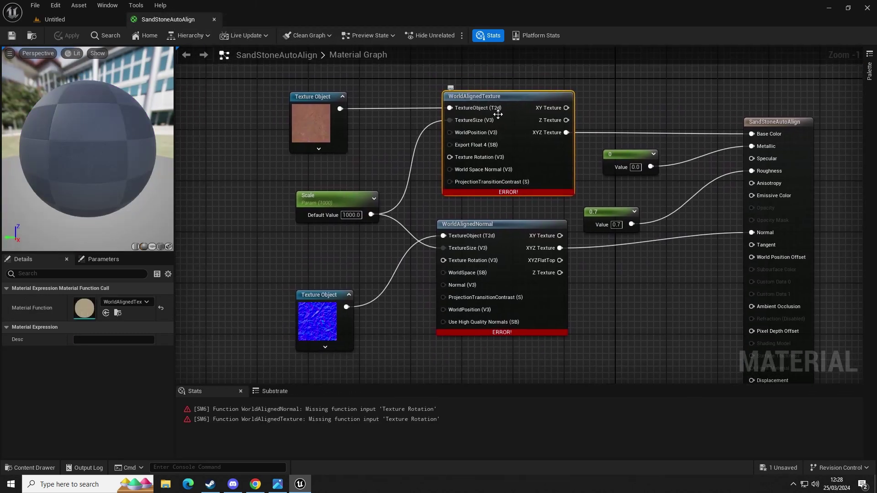
pyautogui.moveTo(418, 168); pyautogui.dragTo(485, 146, button='right')
pyautogui.moveTo(401, 175); pyautogui.dragTo(394, 191)
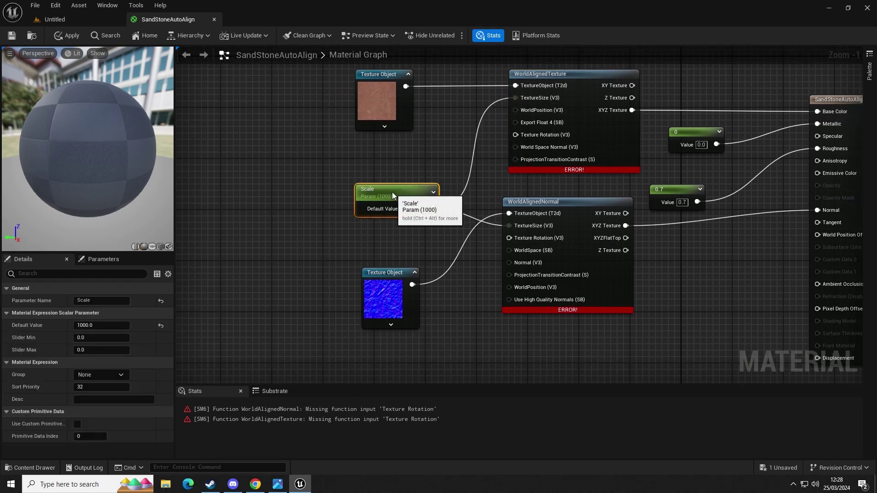
pyautogui.click(374, 154)
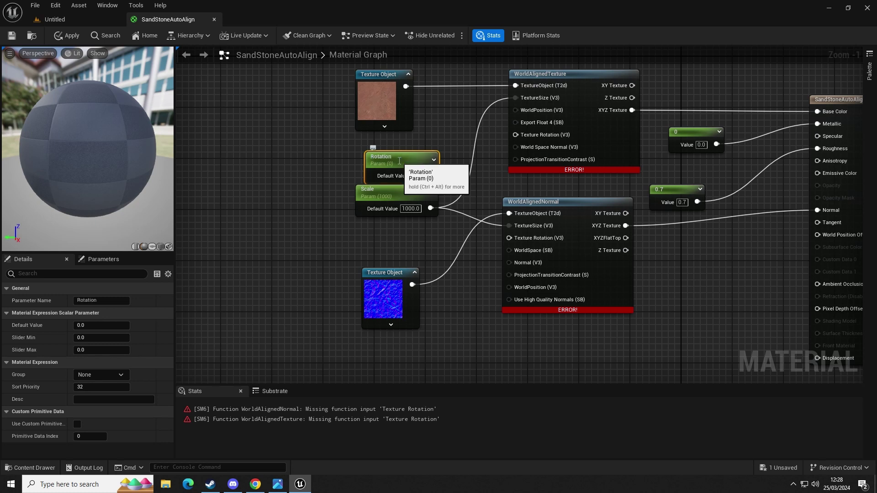
# - Place the Rotation parameter above Scale and connect it to the Texture Rotation inputs of WorldAlignedTexture and WorldAlignedNormal
pyautogui.moveTo(400, 161); pyautogui.dragTo(516, 135)
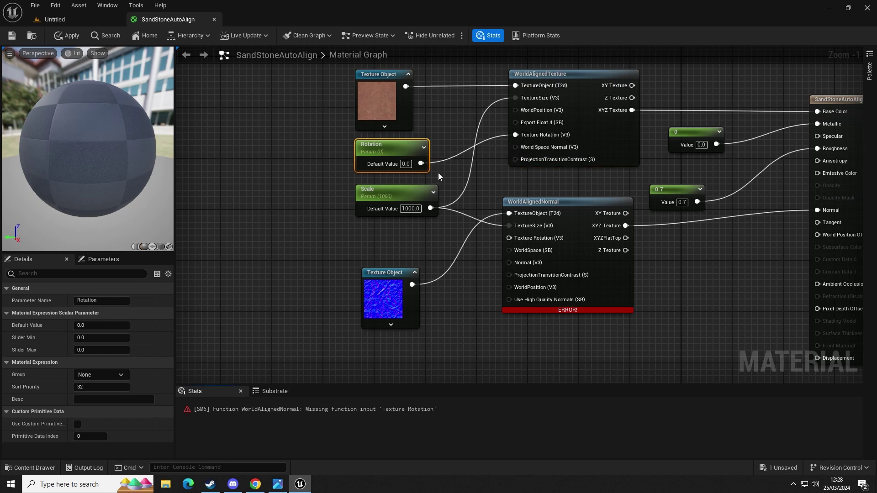
pyautogui.moveTo(421, 164); pyautogui.dragTo(510, 238)
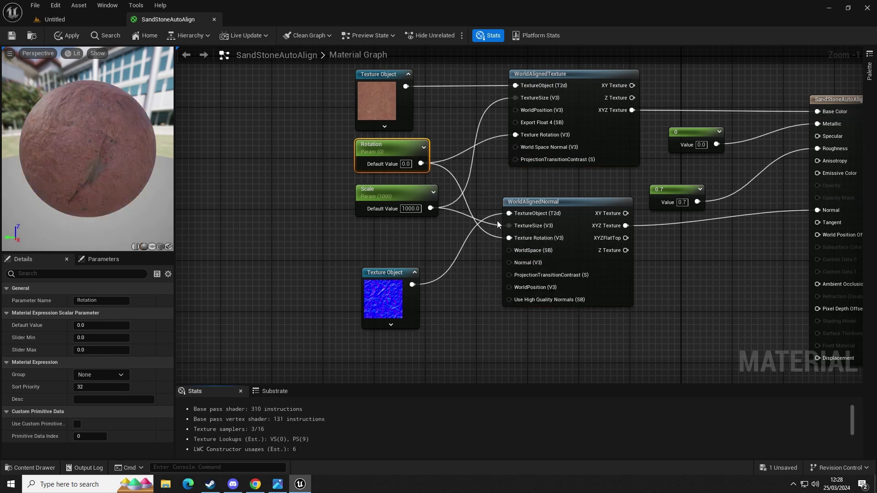
# - Try a default value of 200 on the Rotation parameter, restore it to 0 and apply the material
pyautogui.click(394, 174)
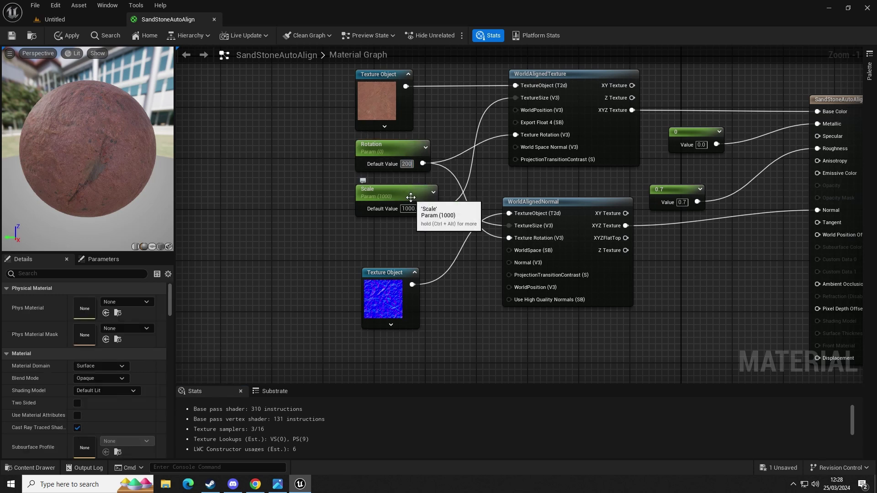
pyautogui.press('Return')
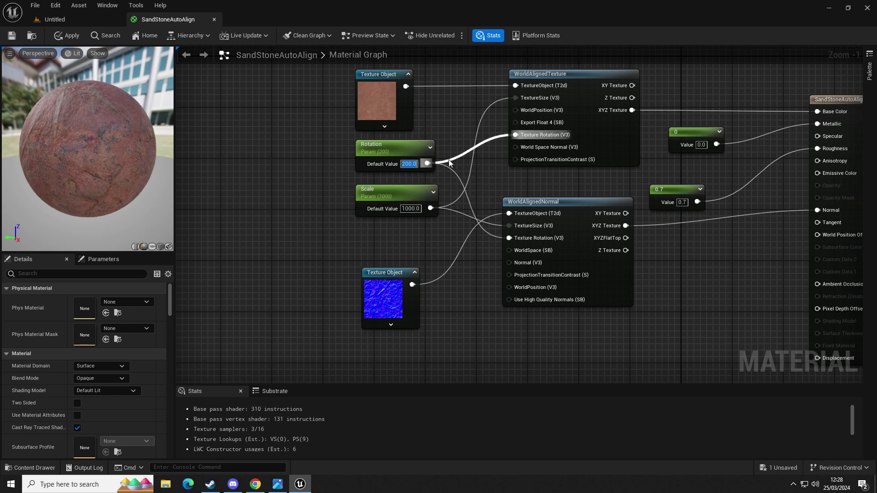
pyautogui.write('0')
pyautogui.press('Return')
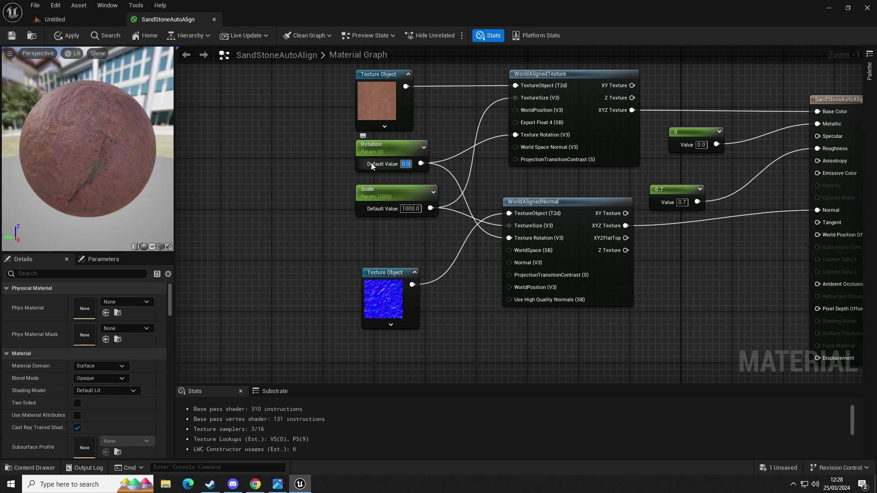
pyautogui.click(63, 36)
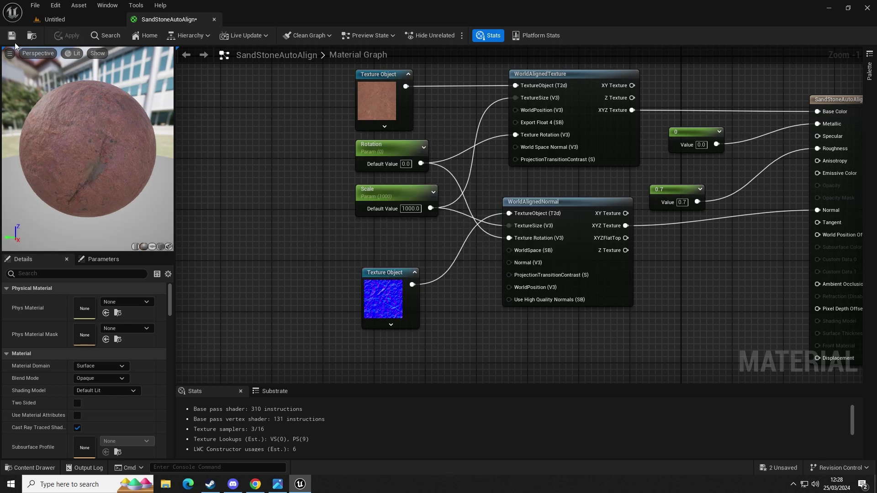
# - Return to the Untitled level and delete the old SandStoneAutoAlign_Inst material instance from the Cracked_Sandstone_xfklcao folder
pyautogui.click(75, 23)
pyautogui.hotkey('ctrl', 'space')
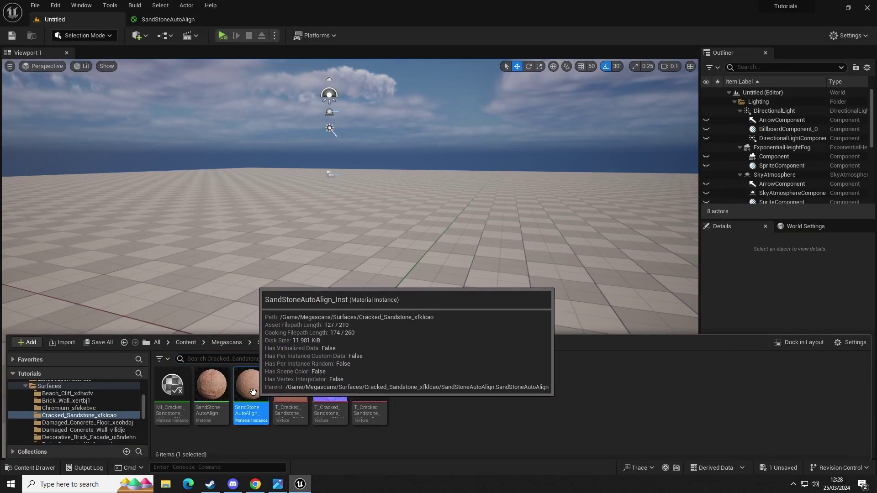
pyautogui.press('Delete')
pyautogui.click(370, 394)
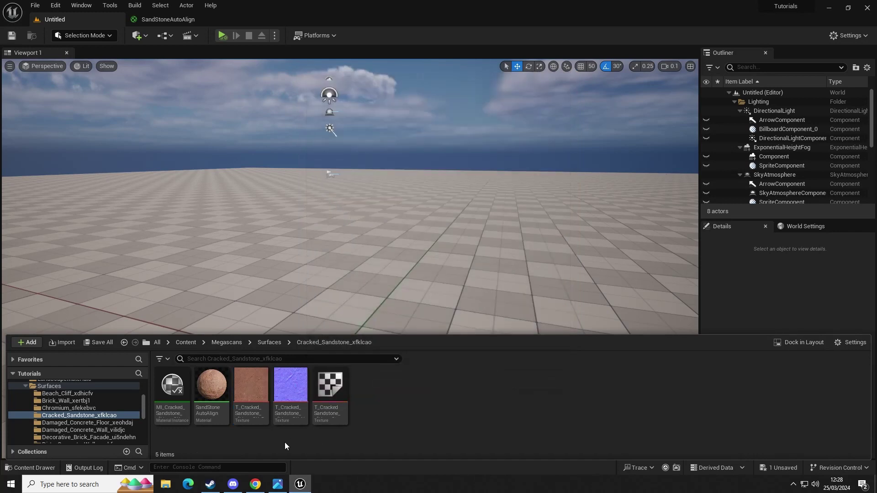
# - Create a new material instance from the SandStoneAutoAlign material, keeping the default name
pyautogui.rightClick(217, 414)
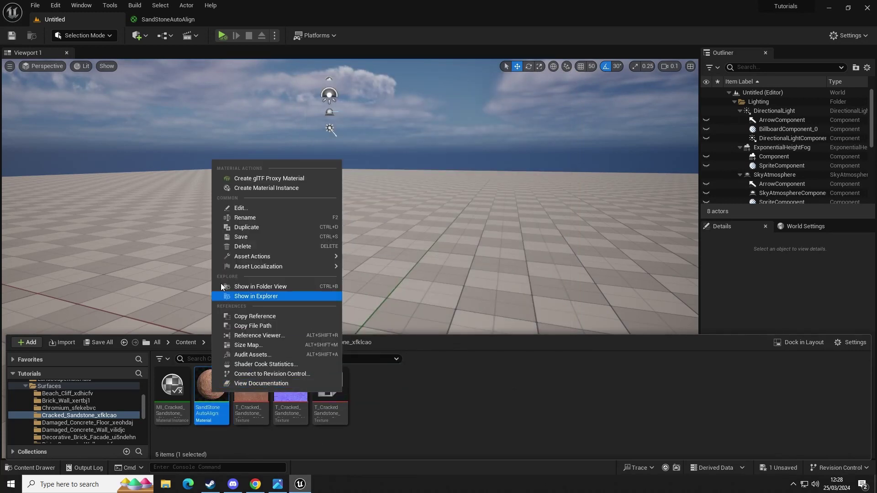
pyautogui.click(283, 188)
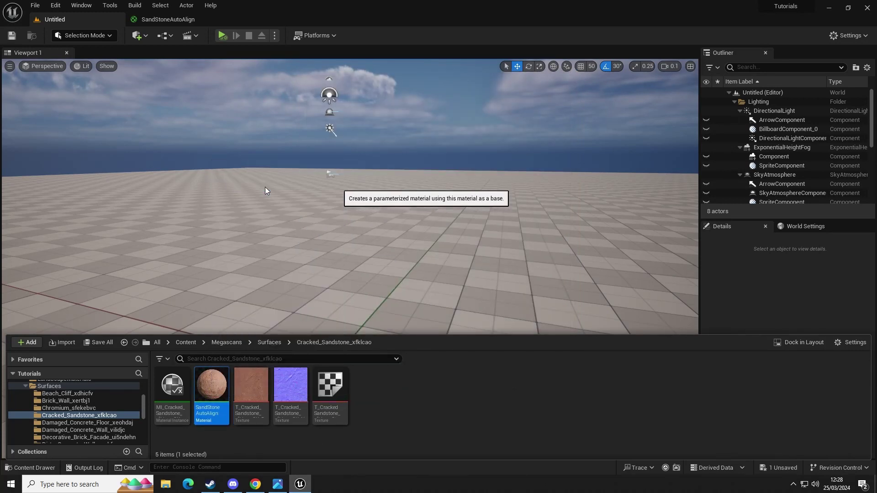
pyautogui.click(257, 443)
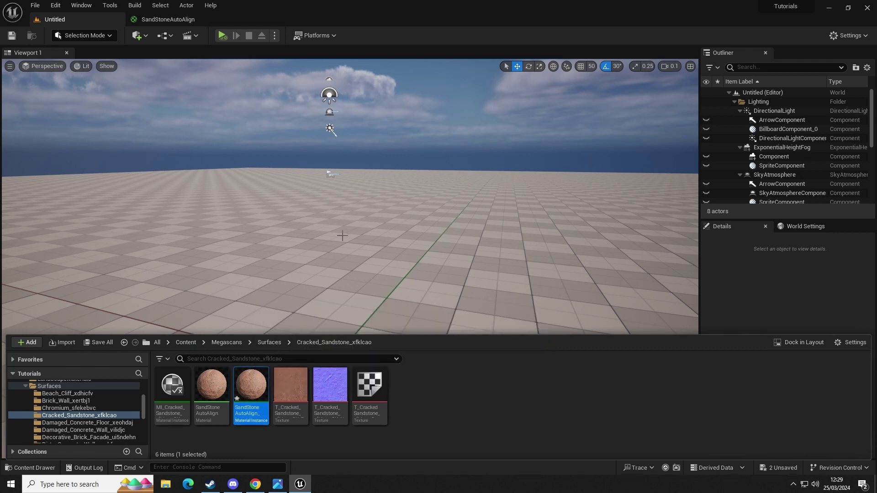
# - Add a cube to the level, raise it above the floor and frame it in the viewport
pyautogui.moveTo(339, 233); pyautogui.dragTo(344, 256, button='right')
pyautogui.hotkey('ctrl', 'space')
pyautogui.hotkey('ctrl', 'space')
pyautogui.click(140, 35)
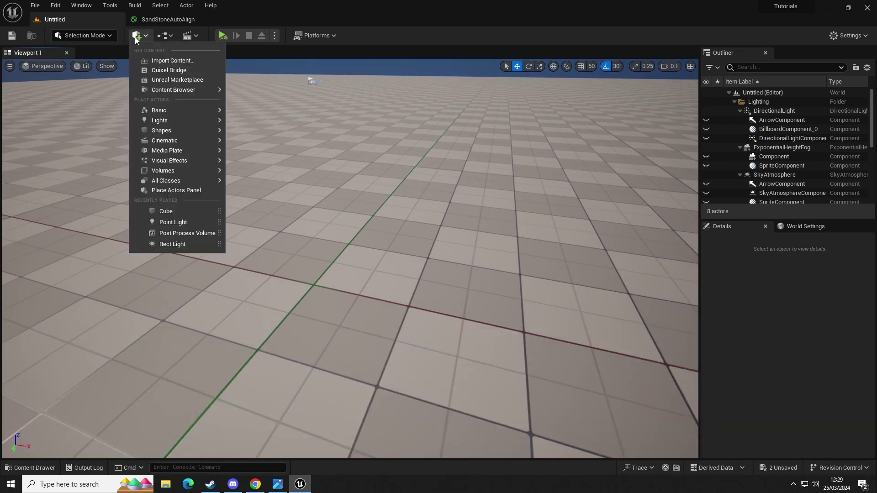
pyautogui.moveTo(173, 131)
pyautogui.moveTo(323, 132); pyautogui.dragTo(323, 103)
pyautogui.moveTo(324, 104); pyautogui.dragTo(297, 61, button='right')
pyautogui.press('w')
pyautogui.scroll(1, 411, 192)
pyautogui.moveTo(434, 119); pyautogui.dragTo(383, 195, button='right')
pyautogui.press('d')
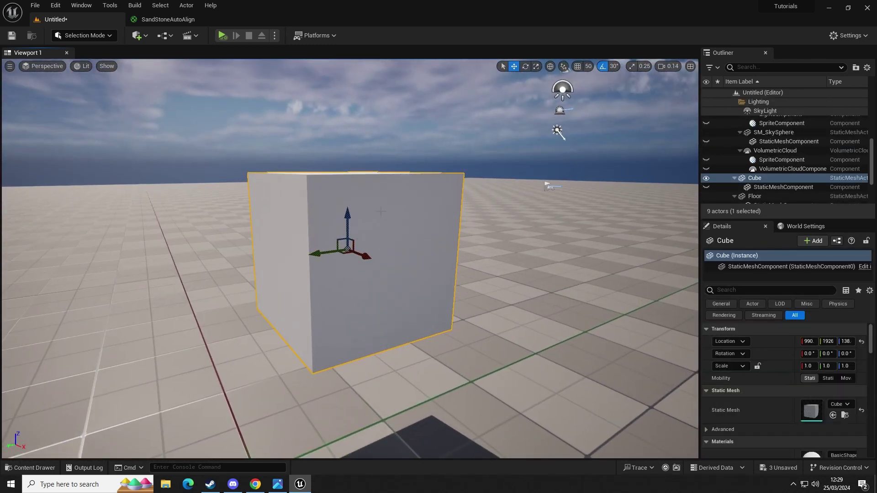
pyautogui.moveTo(348, 250); pyautogui.dragTo(369, 261, button='right')
# - Open SandStoneAutoAlign_Inst in a separate window beside the cube in the level view and apply the instance to the cube
pyautogui.hotkey('ctrl', 'space')
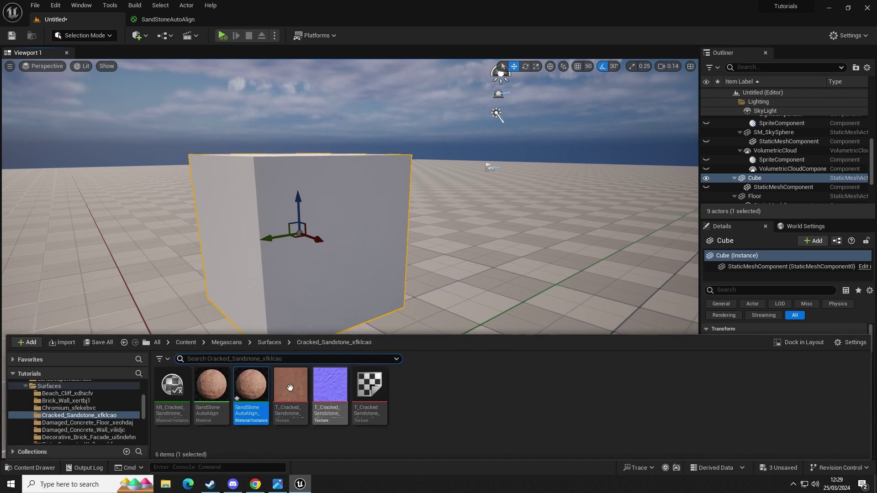
pyautogui.doubleClick(253, 393)
pyautogui.moveTo(270, 19); pyautogui.dragTo(417, 147)
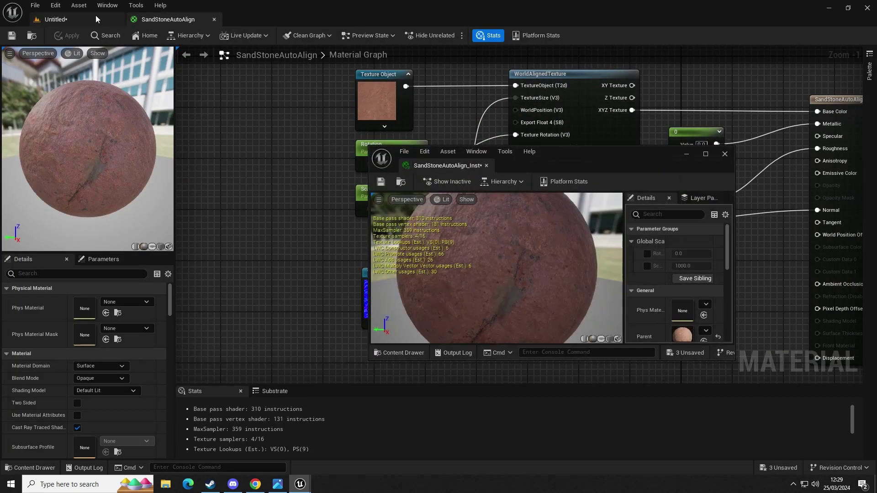
pyautogui.click(100, 17)
pyautogui.moveTo(492, 145); pyautogui.dragTo(493, 85)
pyautogui.moveTo(367, 186); pyautogui.dragTo(454, 186)
pyautogui.click(484, 352)
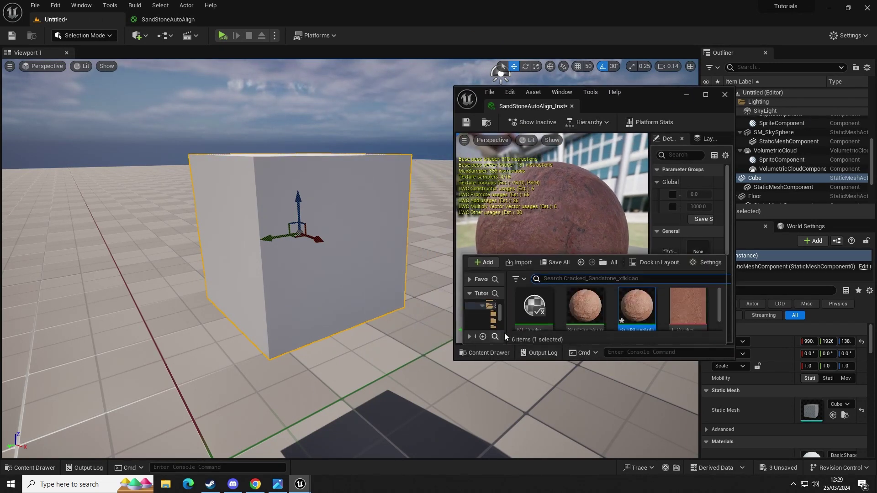
pyautogui.moveTo(637, 313); pyautogui.dragTo(336, 246)
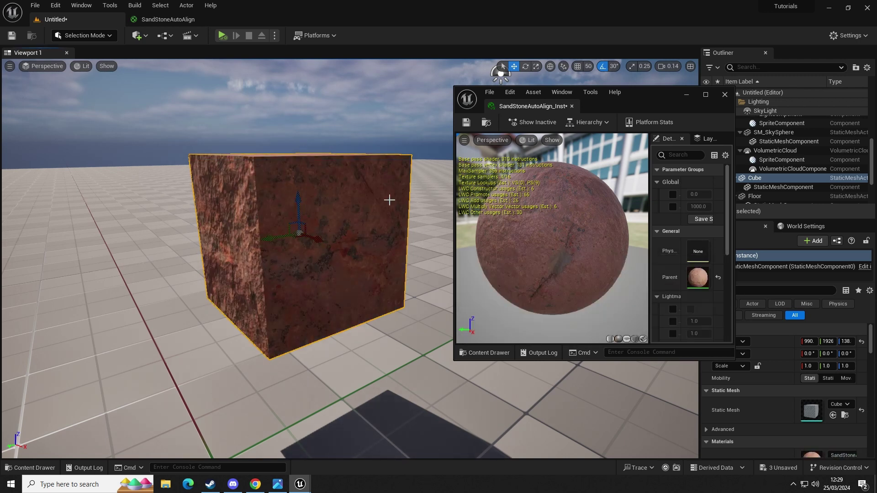
# - Widen the instance's details area, enable the Rotation and Scale overrides, and set Rotation to about 18.3 and Scale to about 977.1
pyautogui.moveTo(650, 196); pyautogui.dragTo(579, 207)
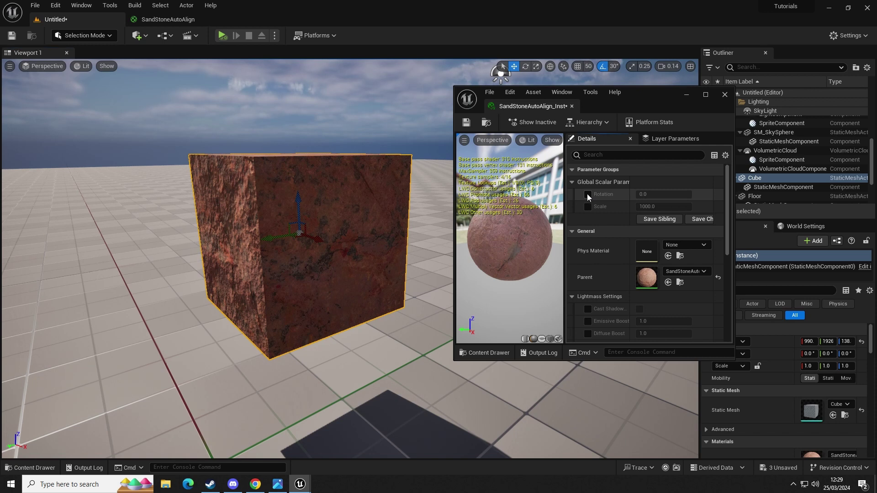
pyautogui.click(588, 194)
pyautogui.click(588, 207)
pyautogui.moveTo(667, 207); pyautogui.dragTo(654, 193)
# - Browse back to the Content folder and close the SandStoneAutoAlign_Inst editor
pyautogui.hotkey('ctrl', 'space')
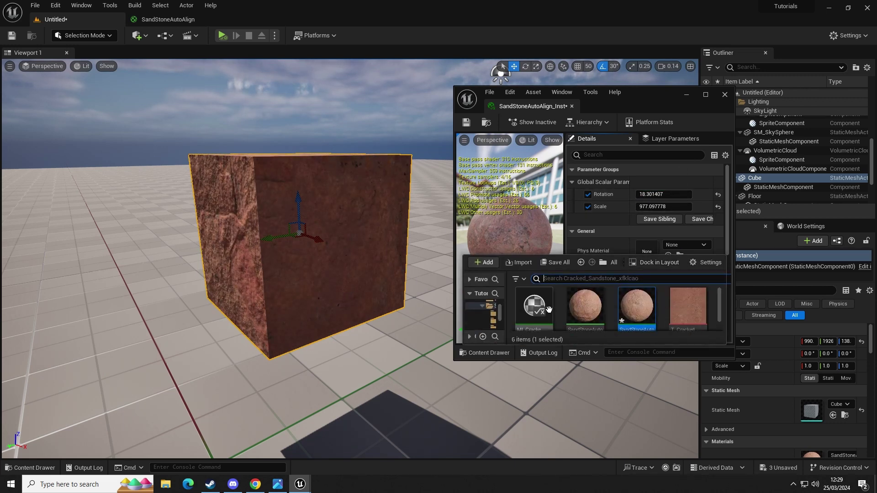
pyautogui.hotkey('alt', 'Left')
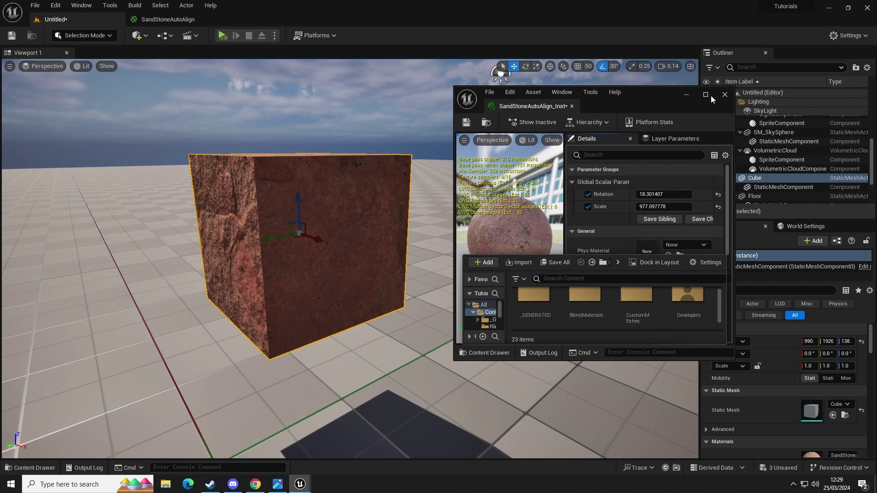
pyautogui.click(705, 94)
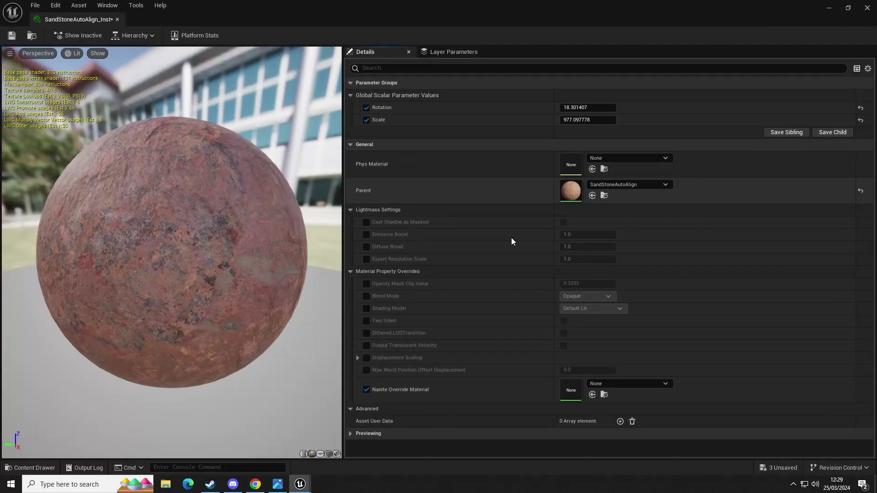
pyautogui.click(118, 19)
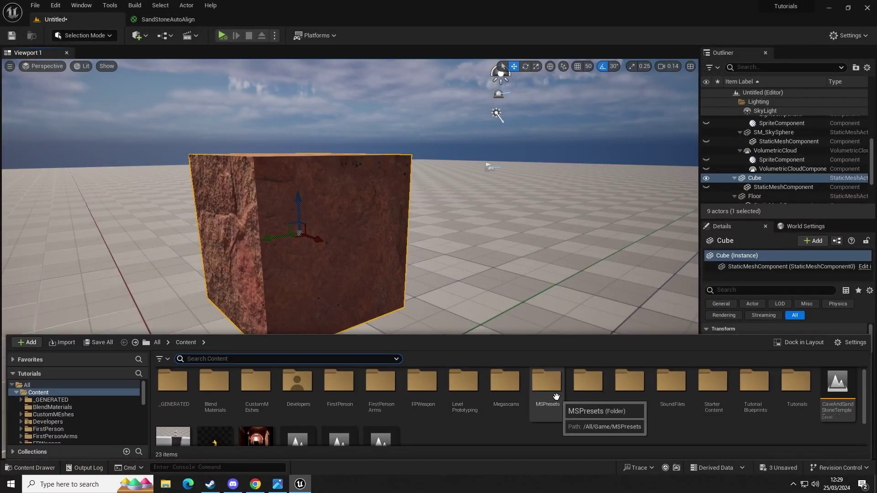
# - Delete the MI_Brick_Wall_xertbj1_8K material instance from the Megascans/Surfaces/Brick_Wall_xertbj1 folder
pyautogui.doubleClick(505, 381)
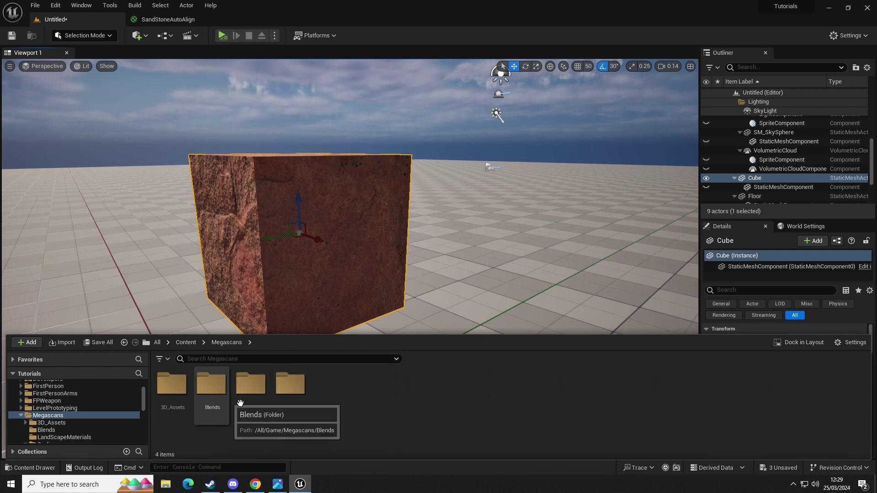
pyautogui.doubleClick(290, 384)
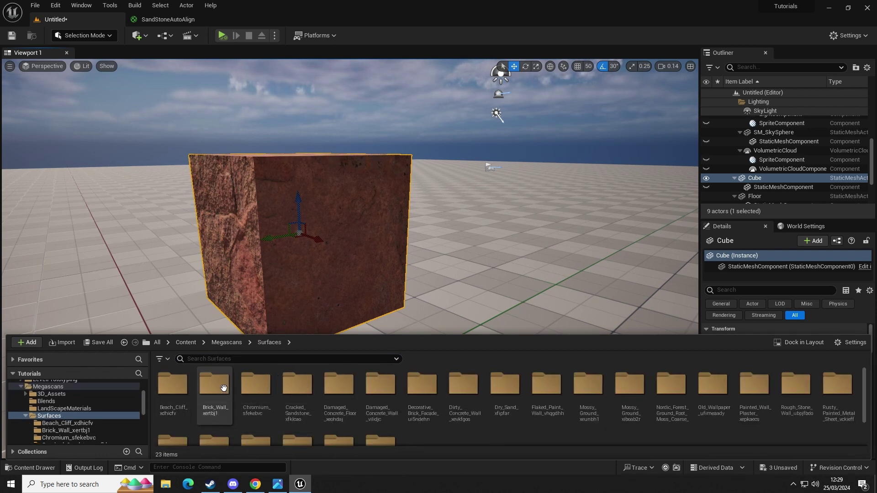
pyautogui.doubleClick(223, 388)
pyautogui.click(251, 388)
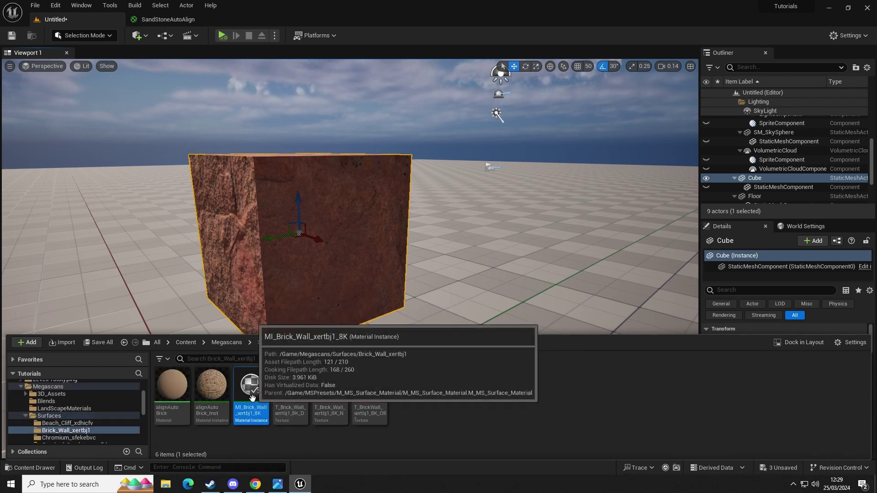
pyautogui.press('Delete')
pyautogui.click(366, 392)
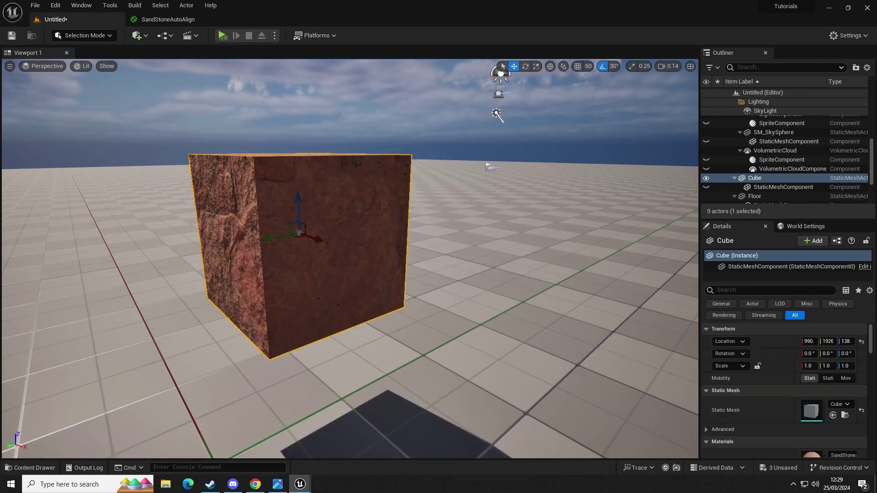
# - In the alignAutoBrick material, move the Rotation parameter closer and connect it to the Texture Rotation inputs of WorldAlignedTexture and WorldAlignedNormal
pyautogui.hotkey('ctrl', 'space')
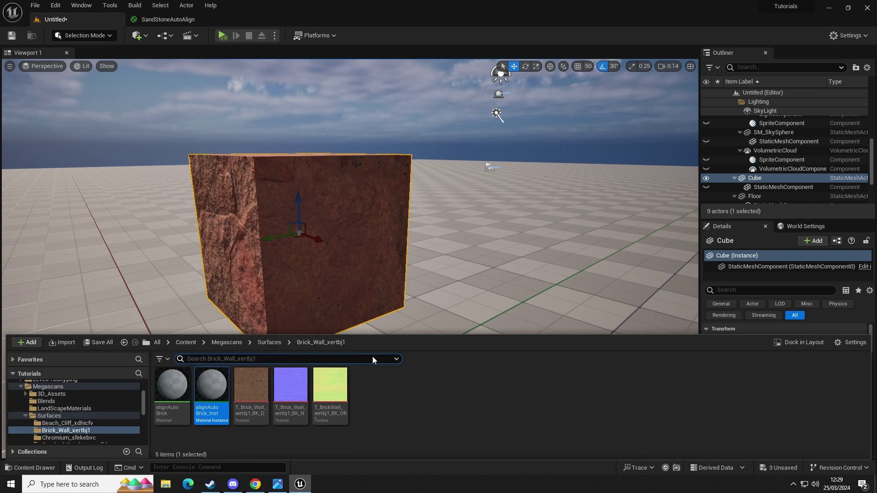
pyautogui.doubleClick(173, 392)
pyautogui.moveTo(322, 247); pyautogui.dragTo(554, 285, button='right')
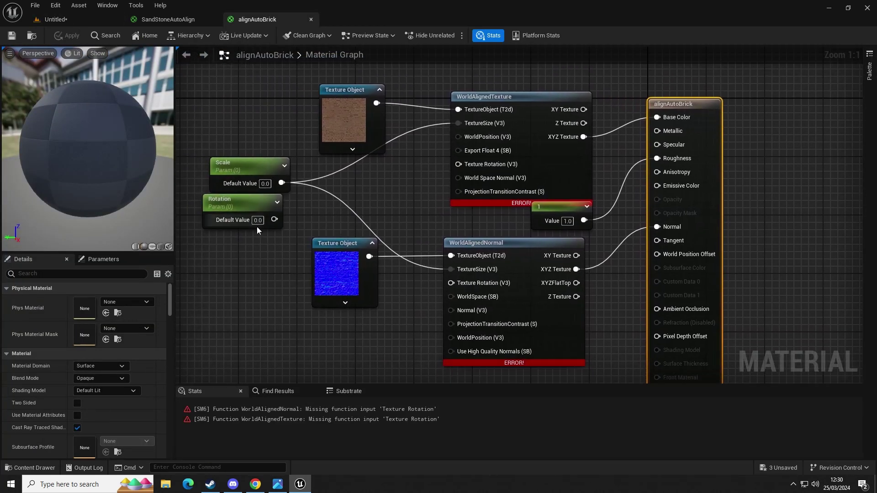
pyautogui.moveTo(253, 206); pyautogui.dragTo(461, 163)
pyautogui.moveTo(354, 227); pyautogui.dragTo(451, 283)
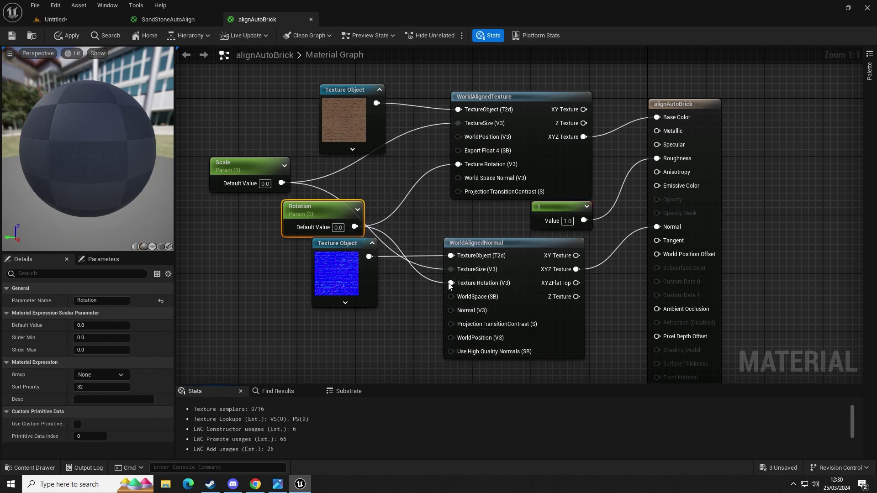
# - Apply the alignAutoBrick changes and close the alignAutoBrick and SandStoneAutoAlign editors
pyautogui.click(67, 35)
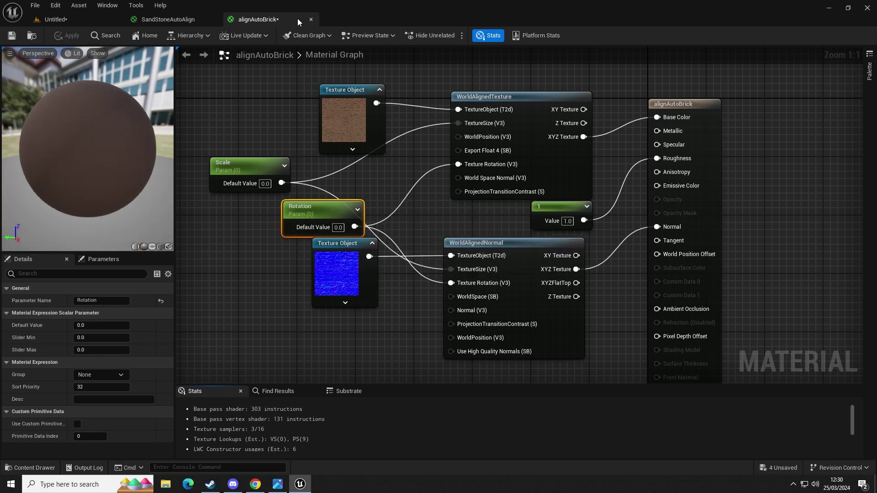
pyautogui.click(310, 21)
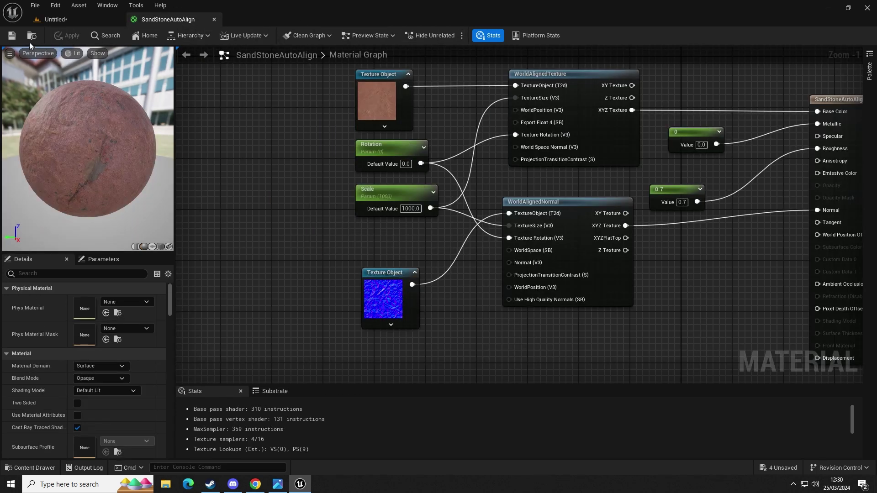
pyautogui.click(215, 19)
# - Open alignAutoBrick_Inst, reset its Scale to the default and apply the instance to the cube
pyautogui.hotkey('ctrl', 'space')
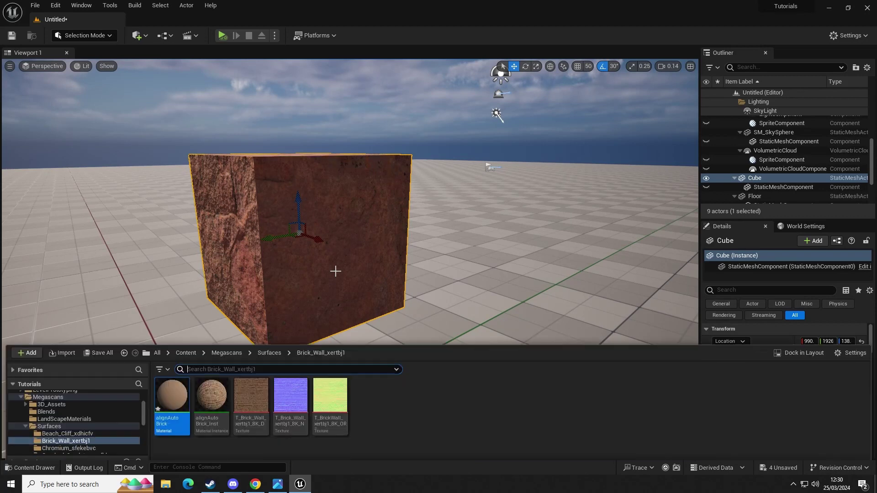
pyautogui.doubleClick(214, 386)
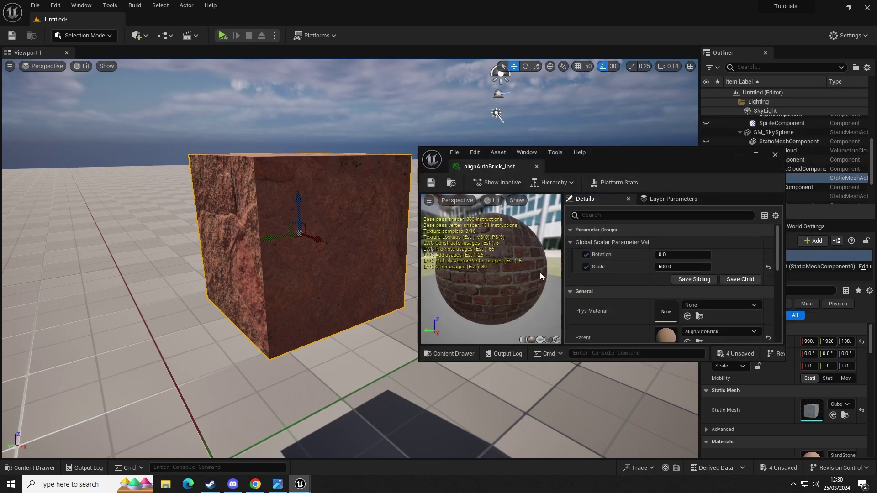
pyautogui.click(768, 267)
pyautogui.click(444, 354)
pyautogui.moveTo(581, 323); pyautogui.dragTo(269, 183)
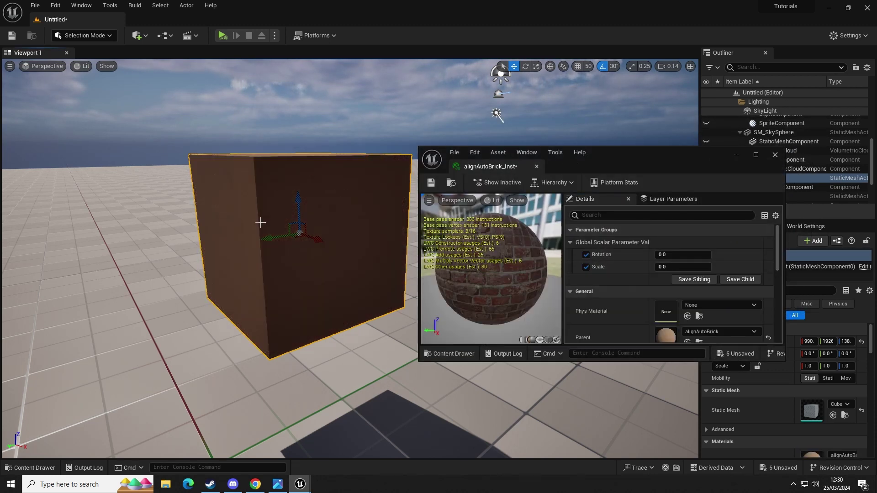
# - Set the brick instance's Scale to about 147.8 and its Rotation to 90
pyautogui.moveTo(670, 268)
pyautogui.mouseDown()
pyautogui.moveTo(722, 268)
pyautogui.moveTo(654, 270)
pyautogui.mouseUp()
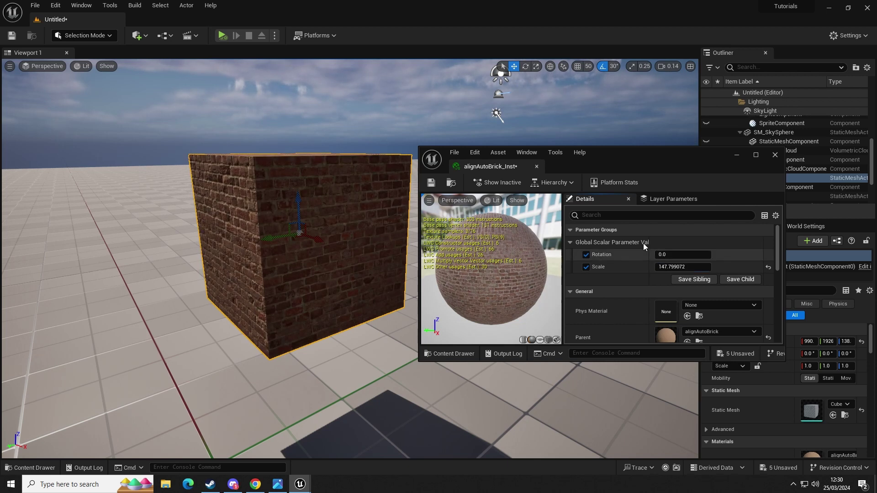
pyautogui.moveTo(660, 254); pyautogui.dragTo(774, 255)
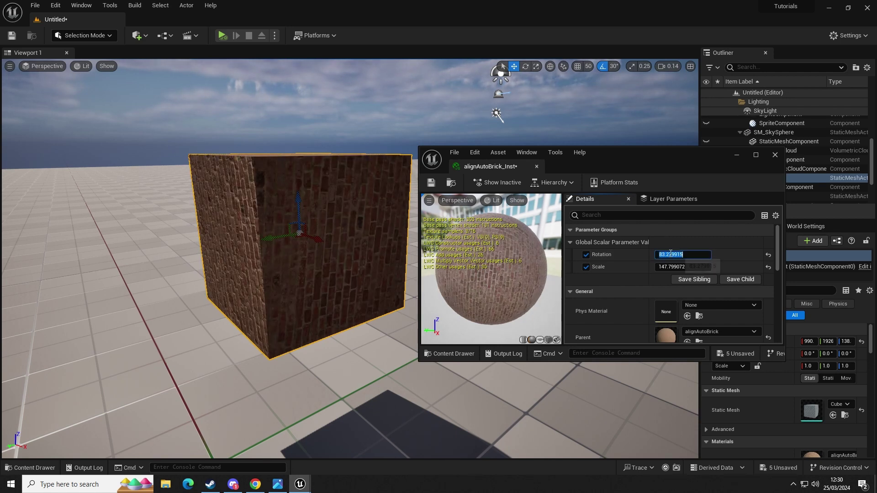
pyautogui.press('Return')
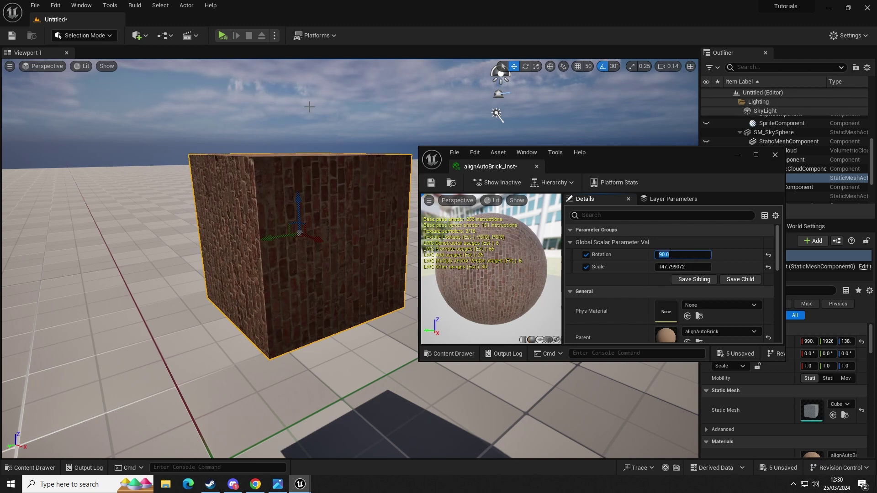